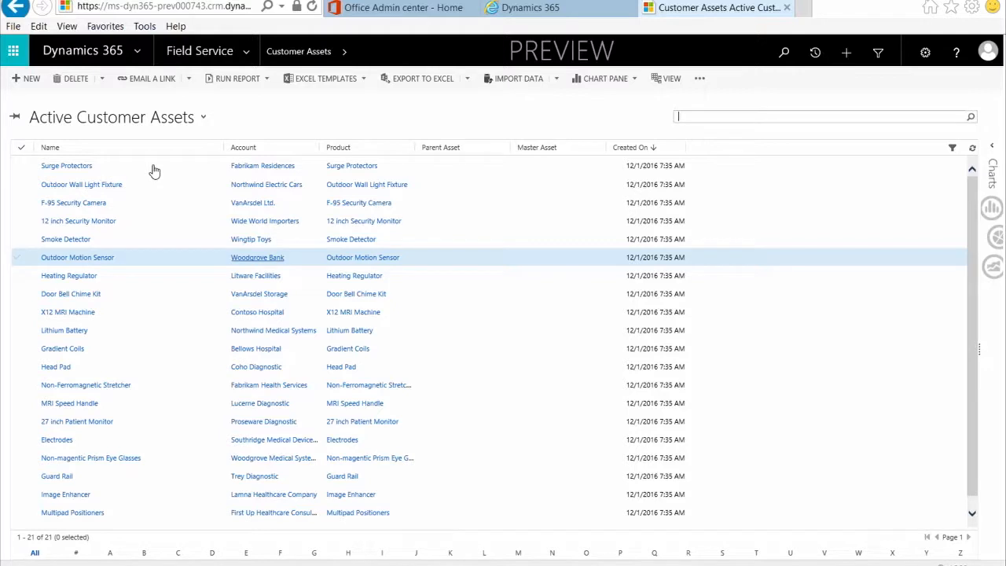
- Open the Surge Protectors customer asset record from the active customer assets
double_click(175, 263)
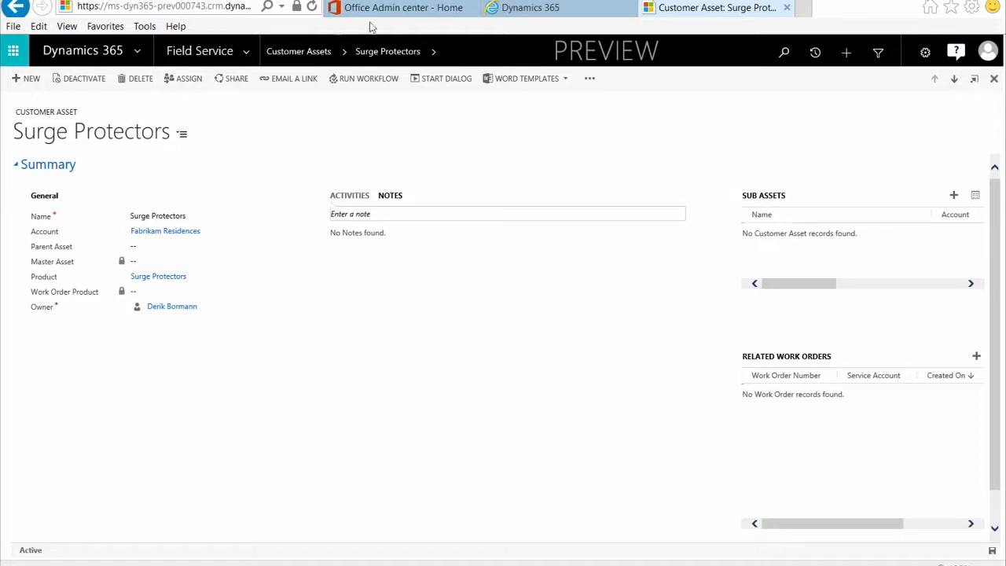
- Go to the Field Service work orders, declining to send the error report, and start a new work order
left_click(246, 55)
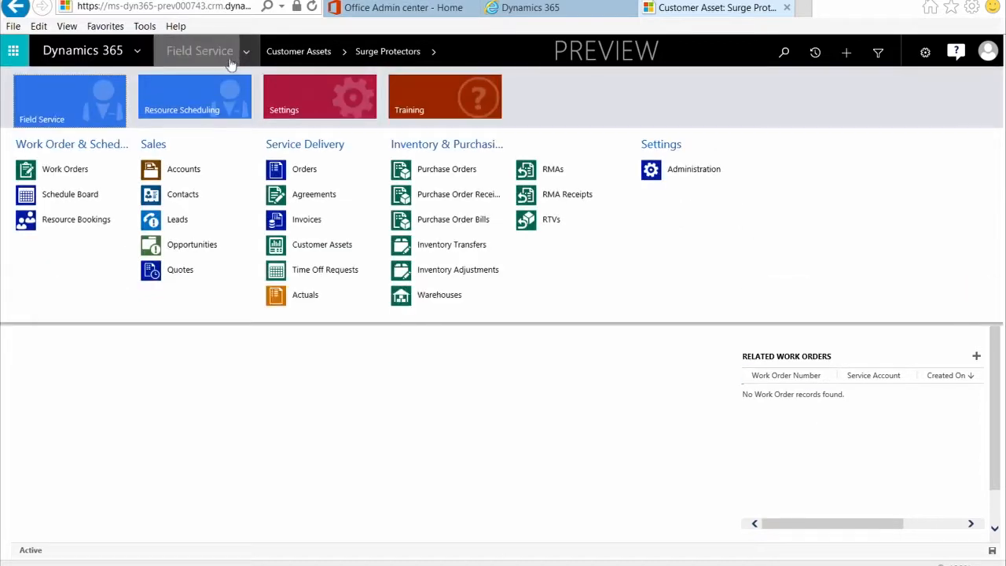
left_click(85, 170)
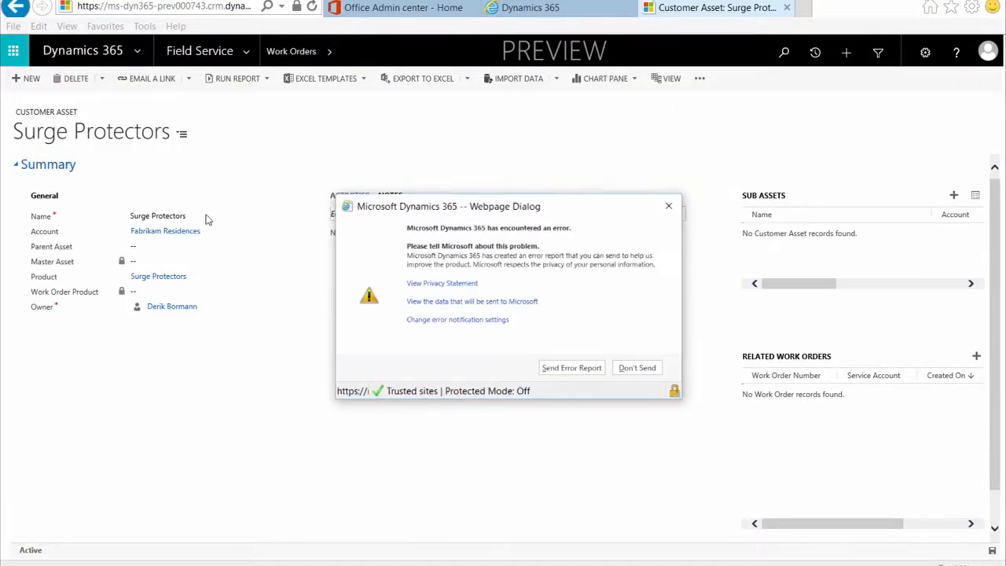
left_click(643, 374)
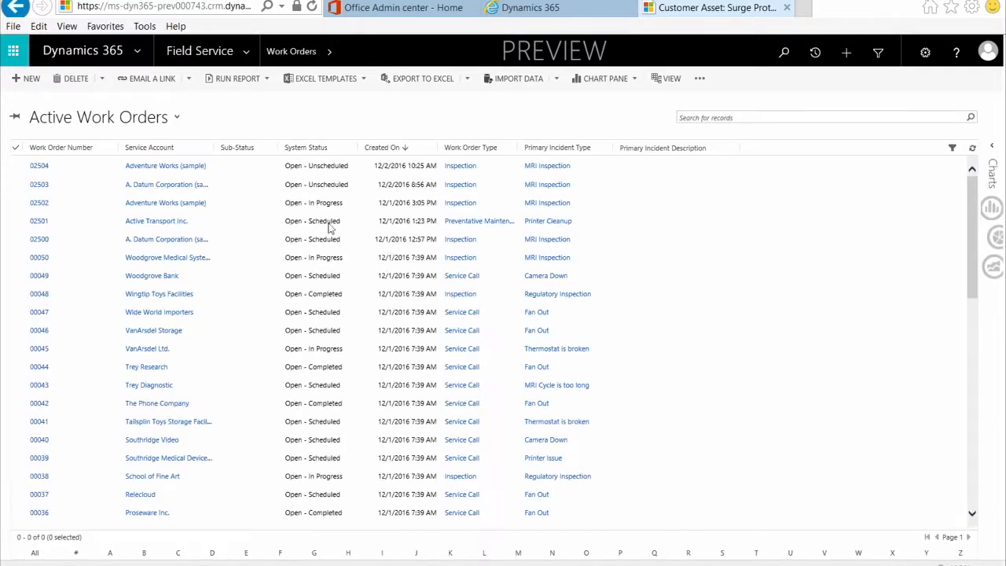
left_click(32, 80)
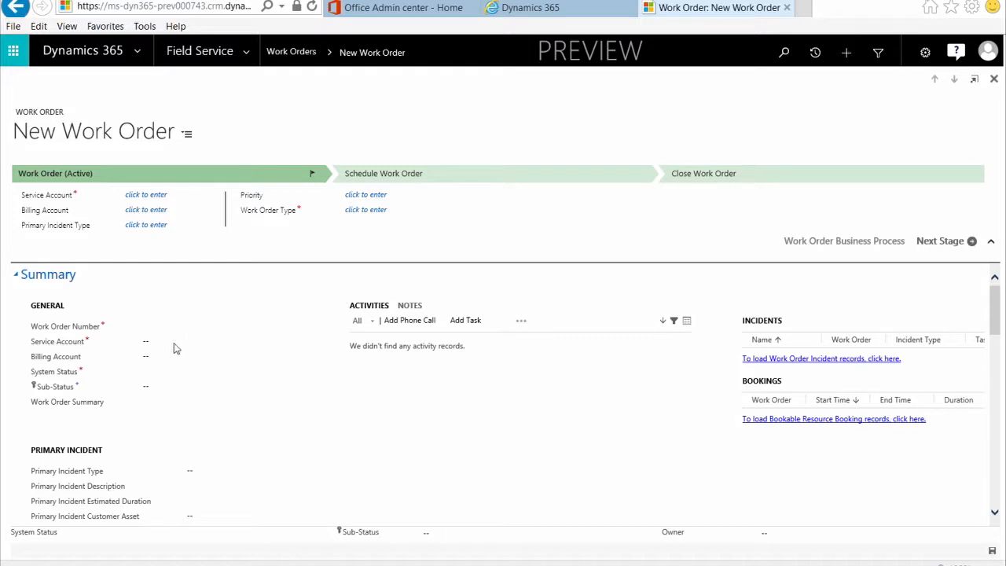
left_click(174, 343)
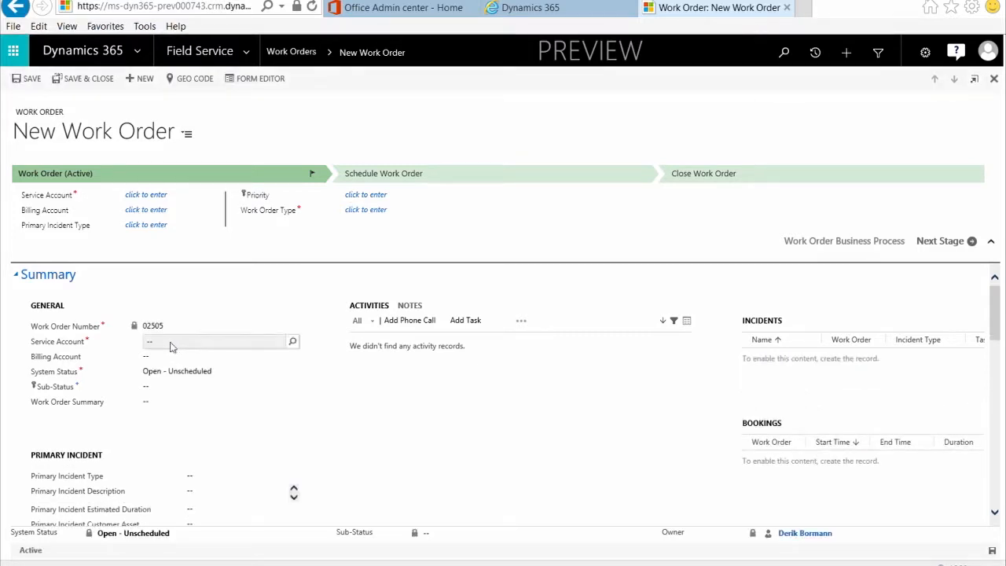
type("Fr")
left_click(293, 343)
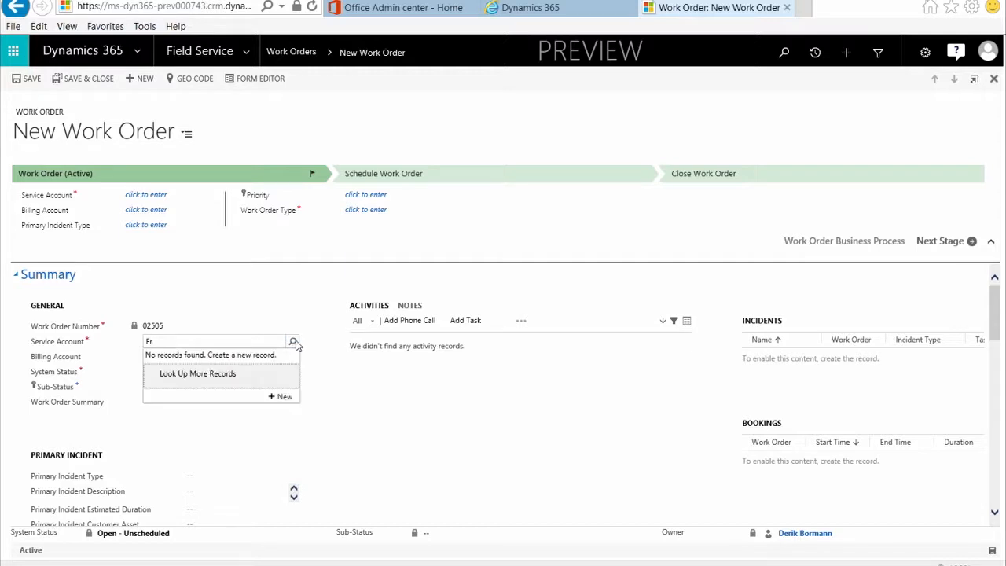
key("BackSpace")
key("BackSpace")
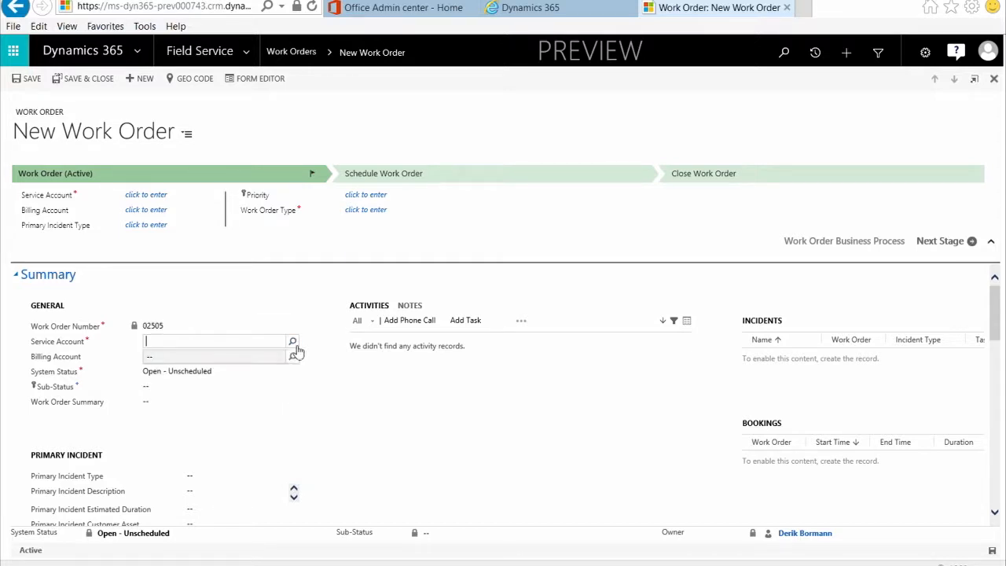
- Look up accounts matching "Fab" and set the work order's service account to Fabrikam Residences
left_click(292, 342)
scroll(254, 407, "down", 2)
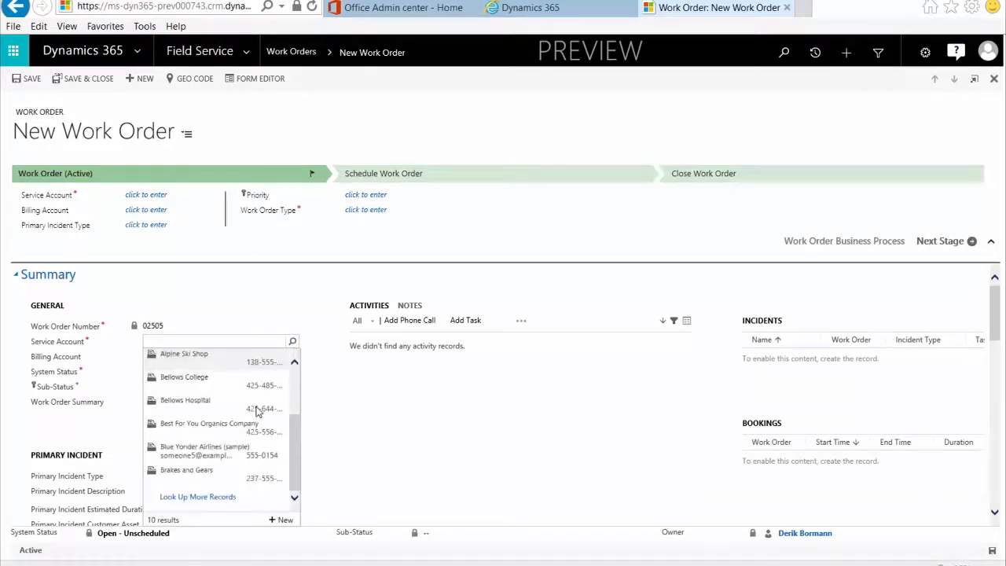
left_click(217, 500)
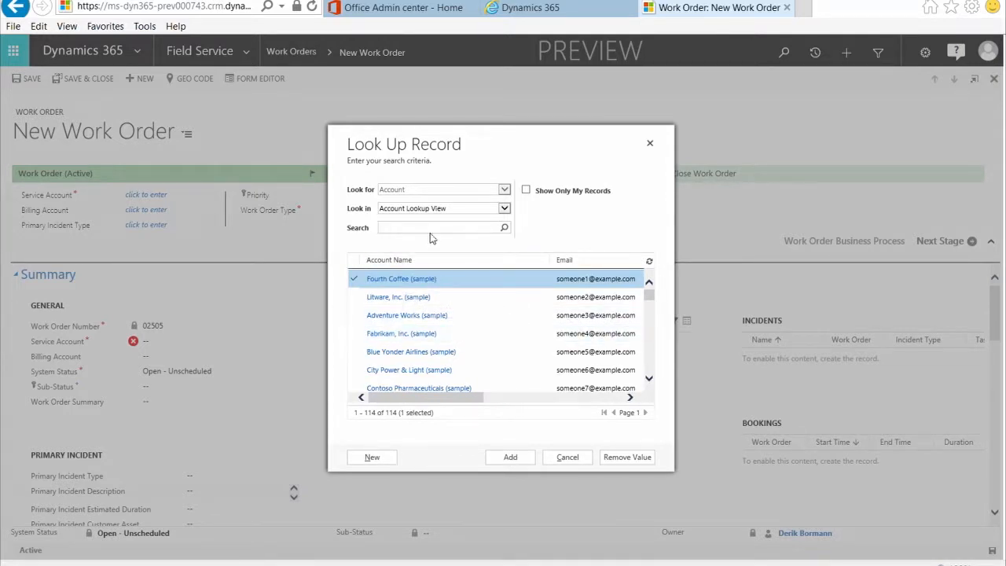
type("Fab")
left_click(506, 228)
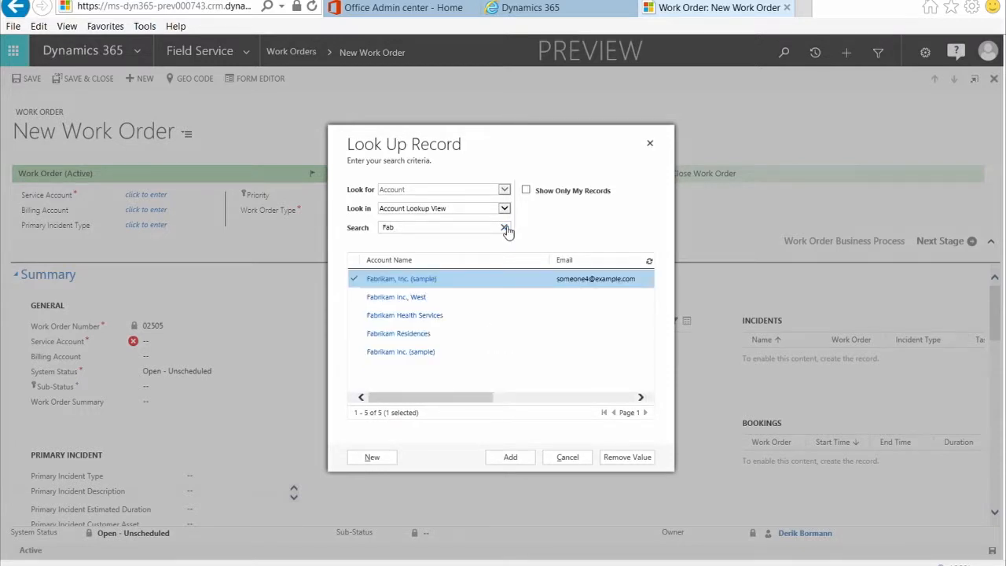
left_click(474, 338)
left_click(527, 459)
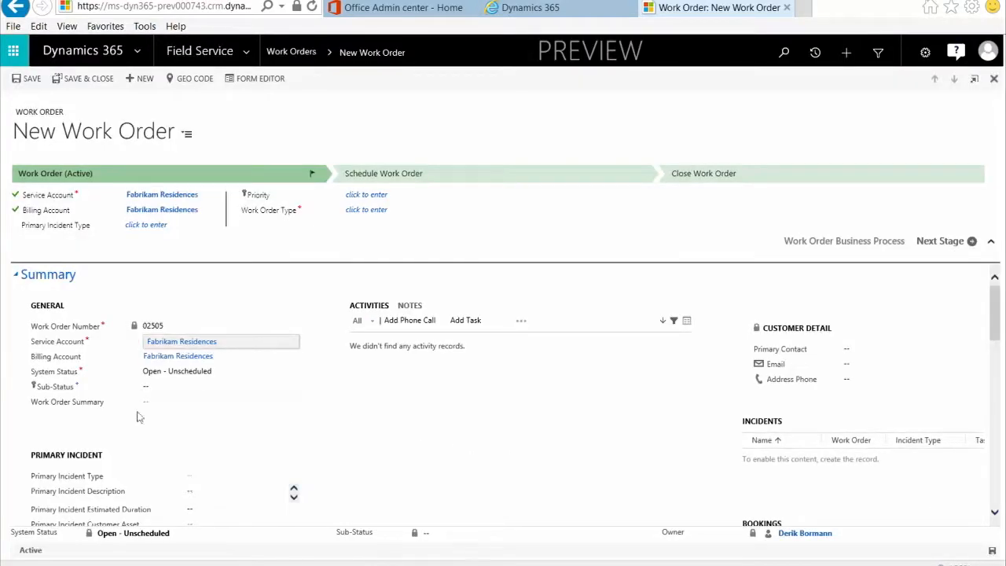
- Set the work order's primary incident type to MRI Inspection
scroll(202, 386, "down", 3)
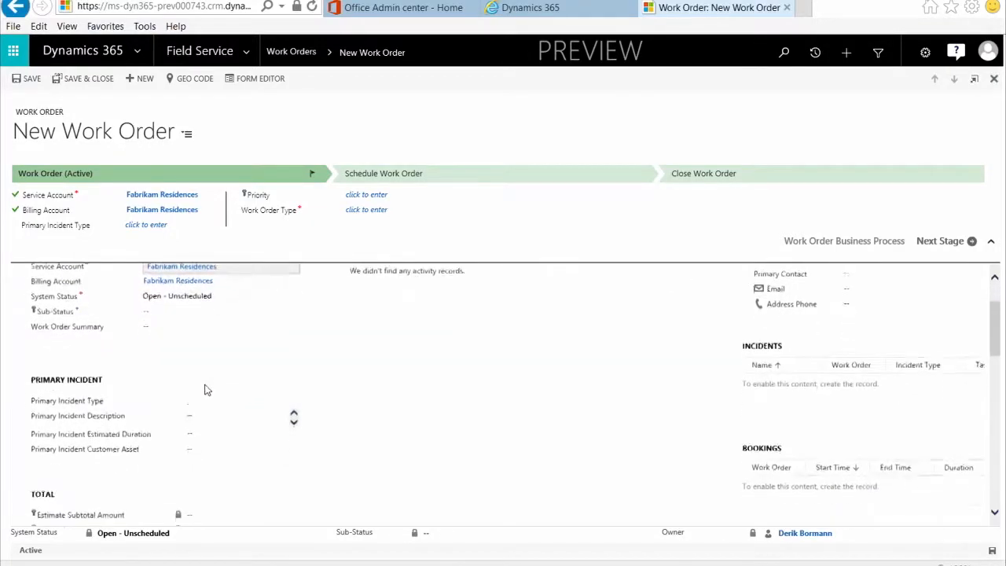
left_click(228, 371)
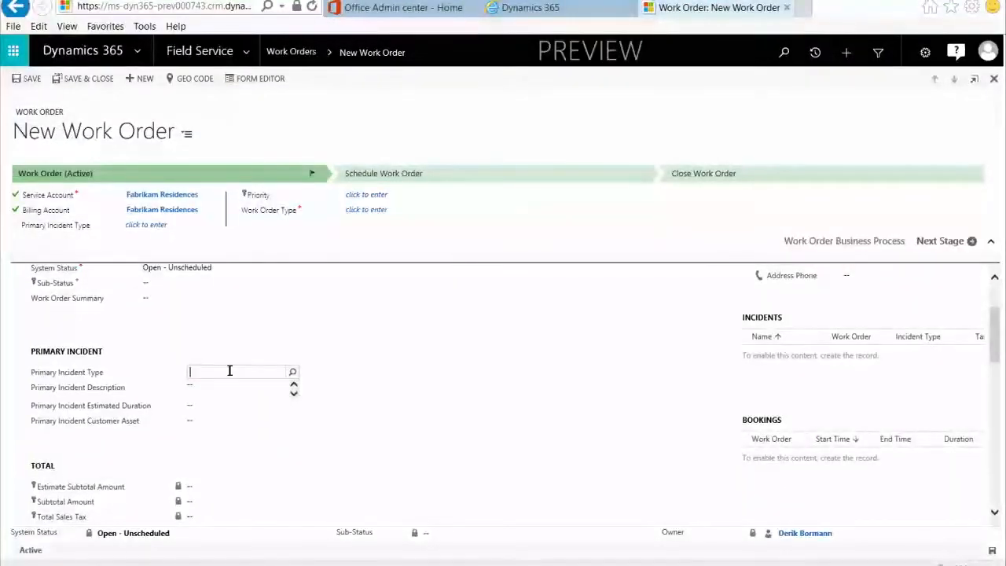
left_click(292, 373)
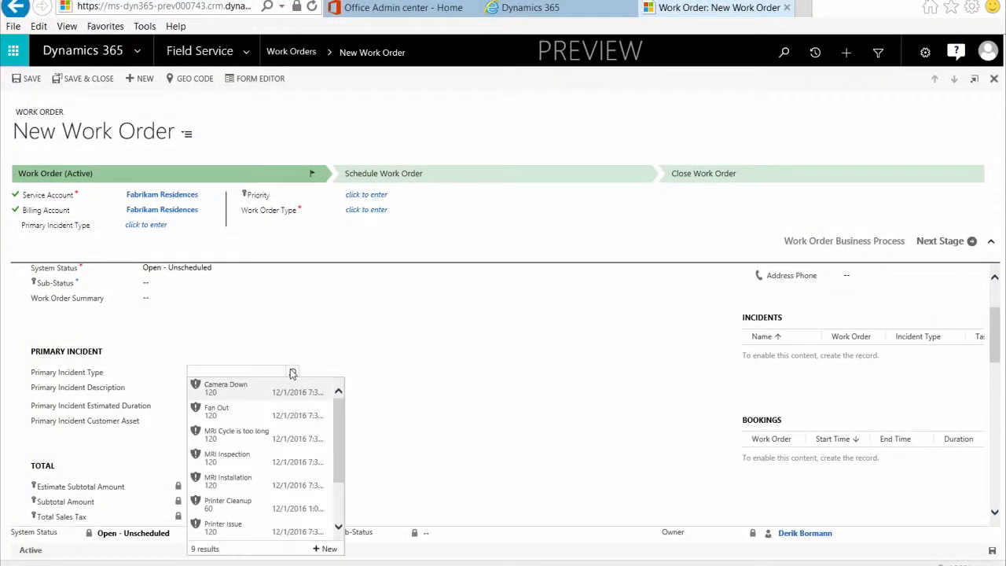
left_click(253, 461)
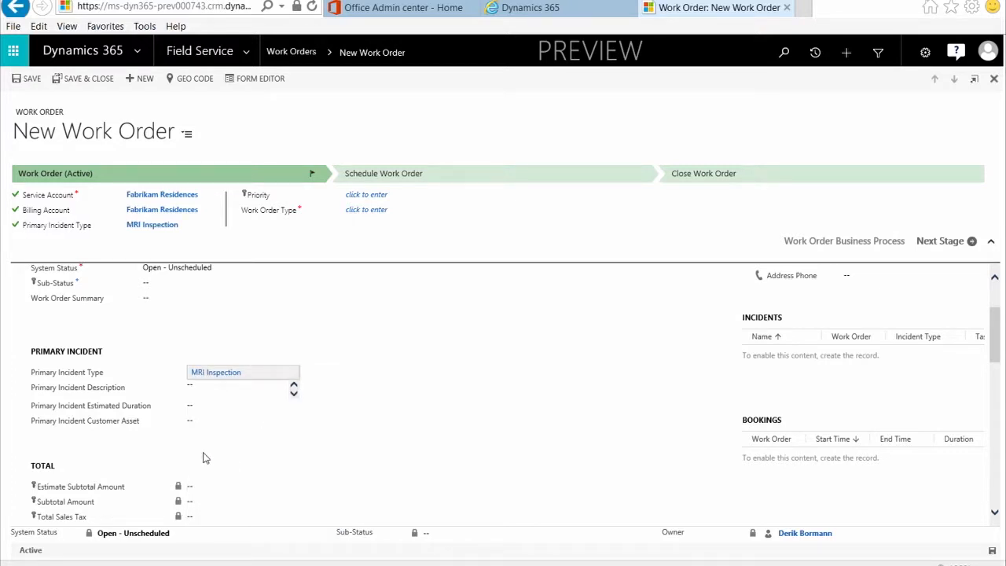
- Set the primary incident customer asset to Surge Protectors, the asset belonging to the Fabrikam account
scroll(212, 451, "down", 3)
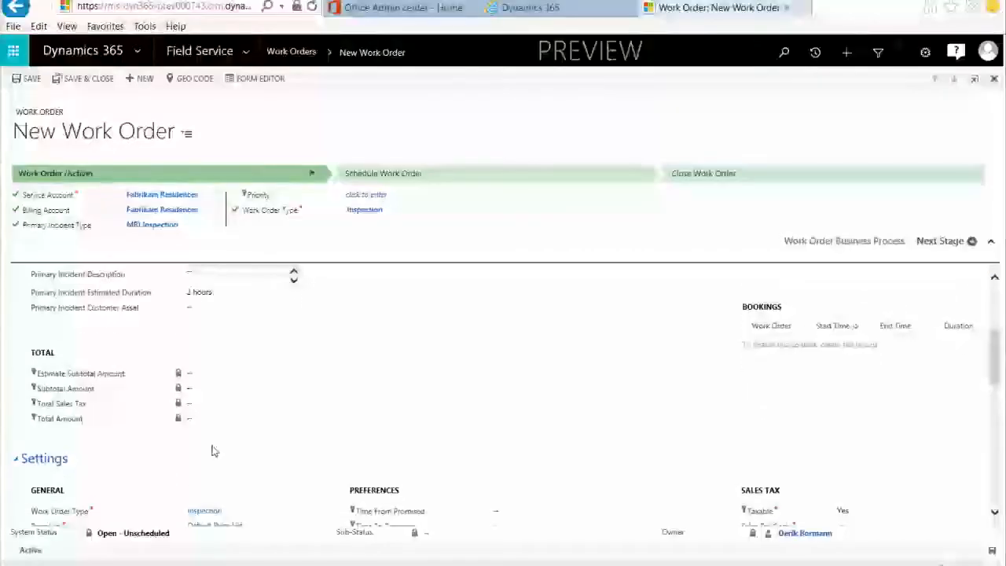
scroll(180, 365, "up", 1)
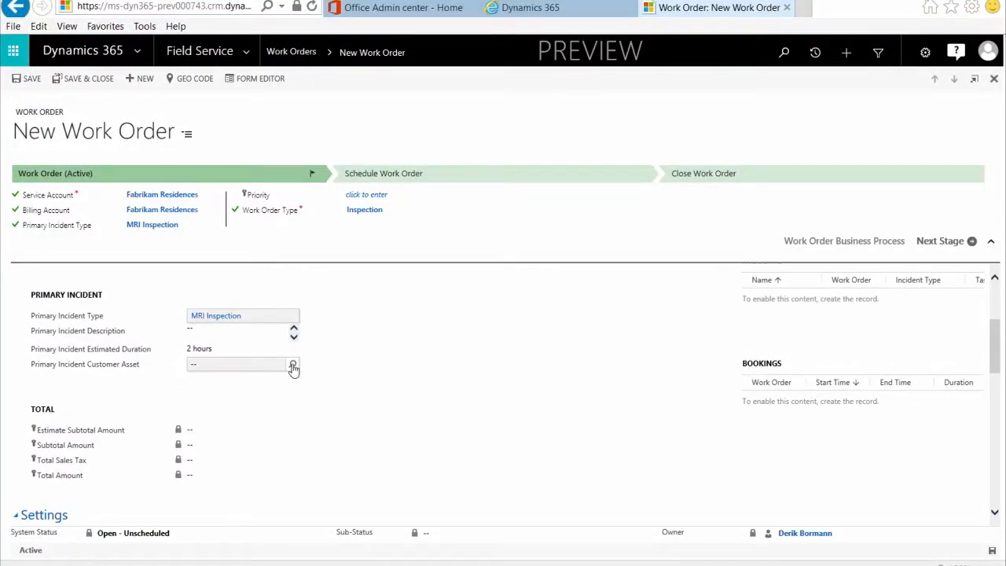
left_click(293, 367)
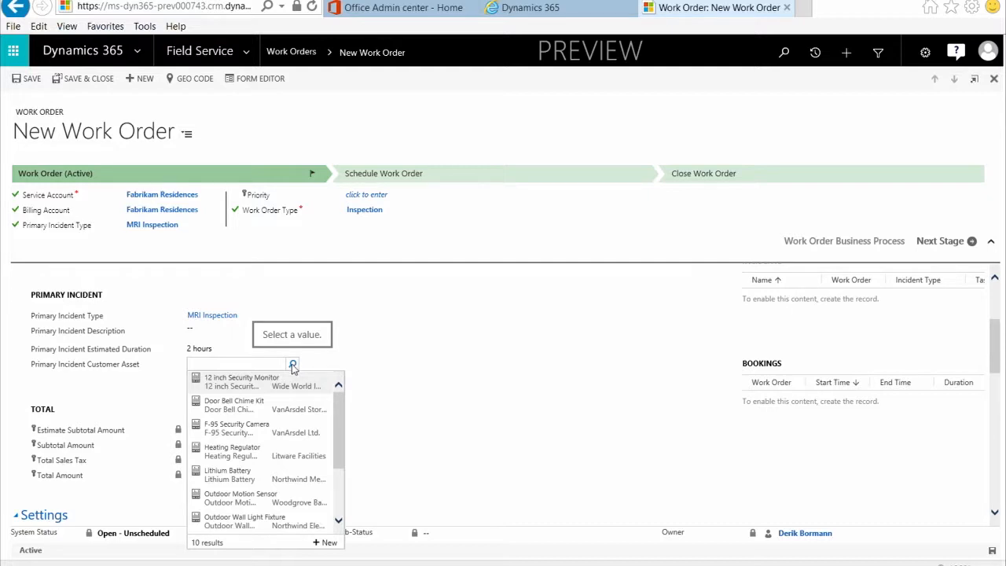
scroll(274, 467, "down", 3)
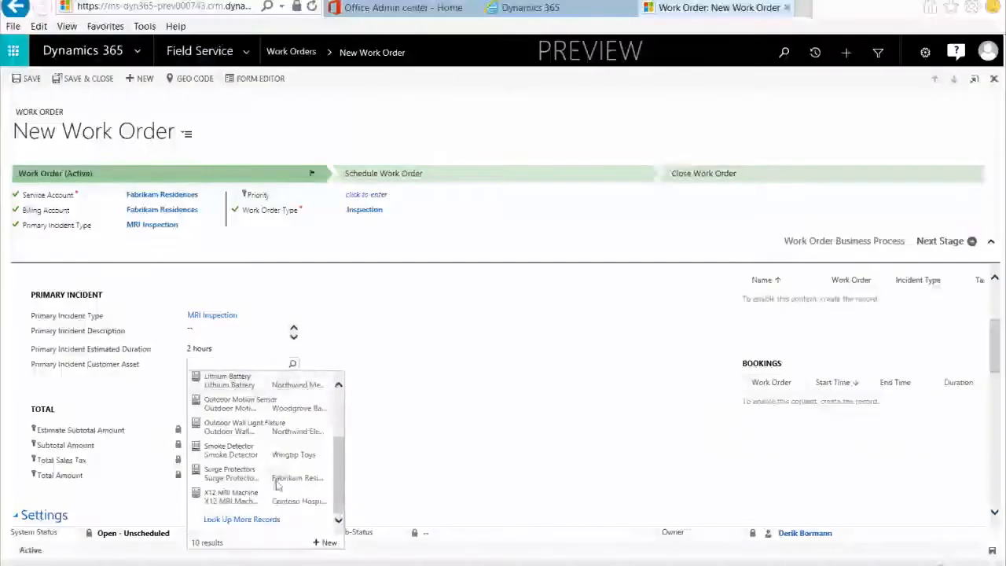
left_click_drag(258, 522, 253, 479)
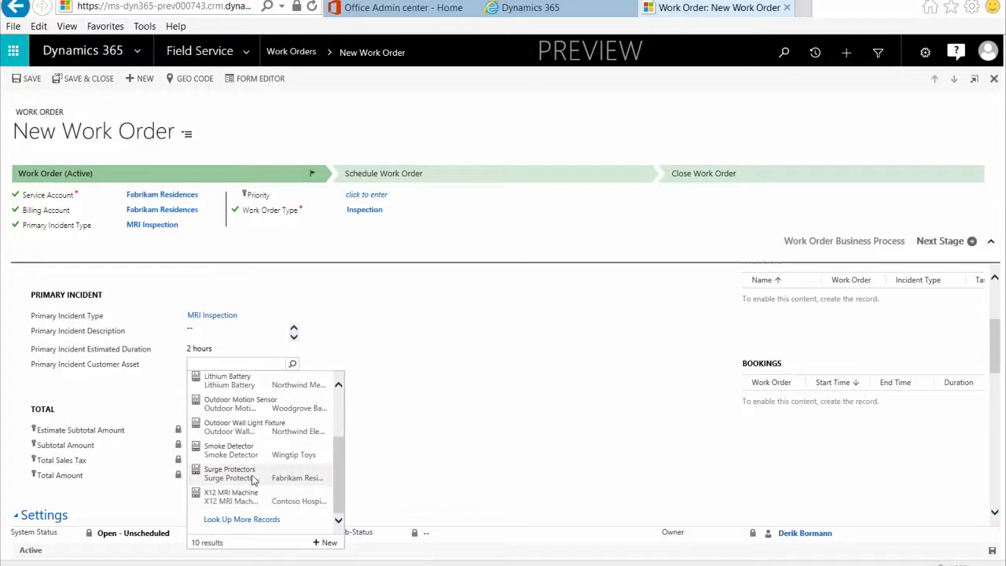
left_click(254, 480)
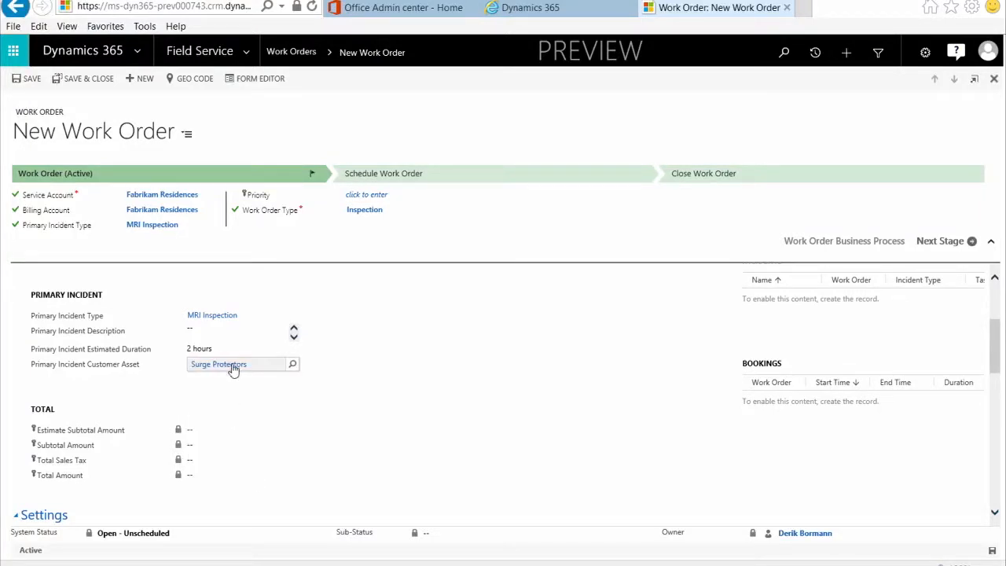
- Set Taxable to No in the work order's sales tax settings, and save and close the work order
scroll(234, 377, "down", 5)
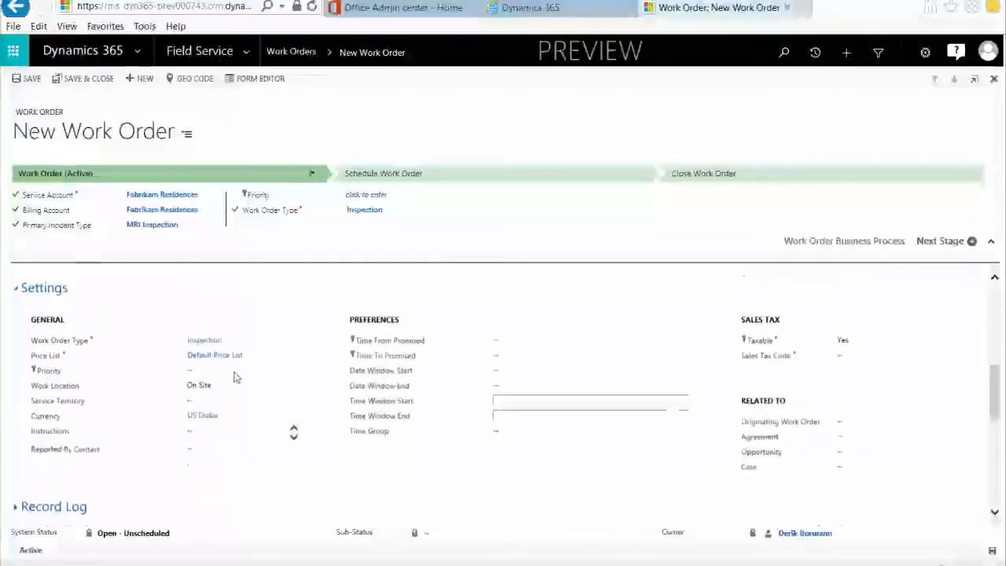
left_click(860, 342)
scroll(310, 415, "up", 4)
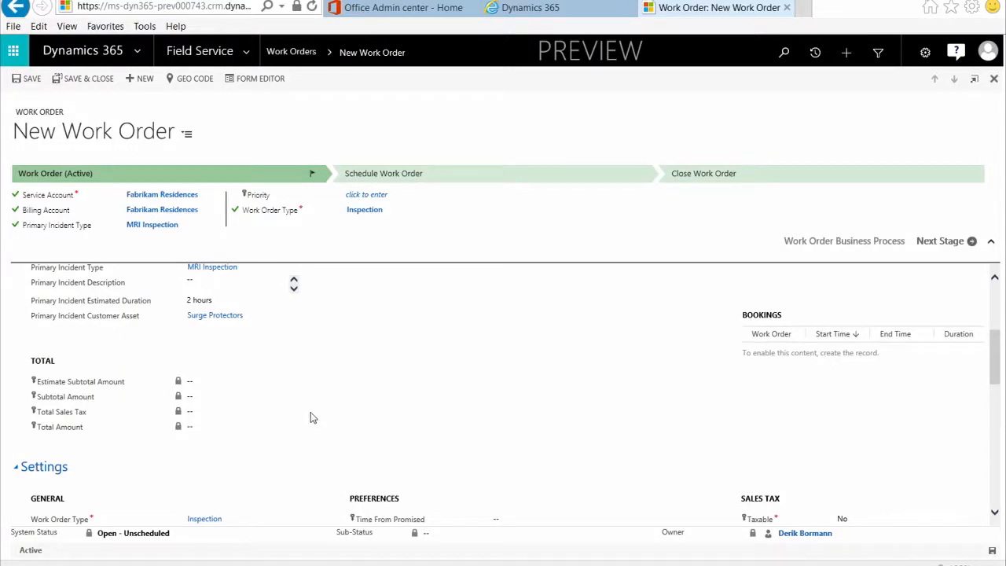
left_click(109, 87)
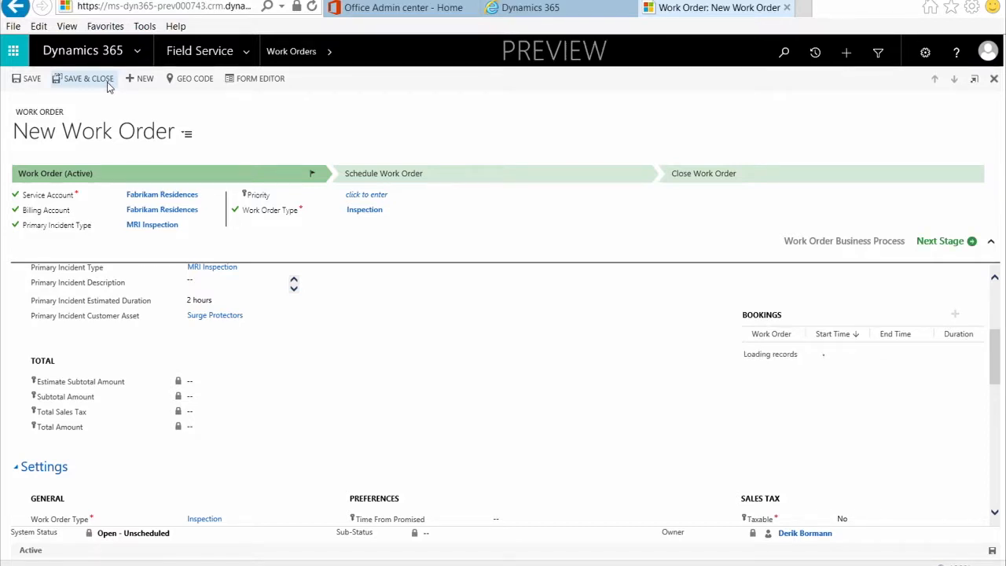
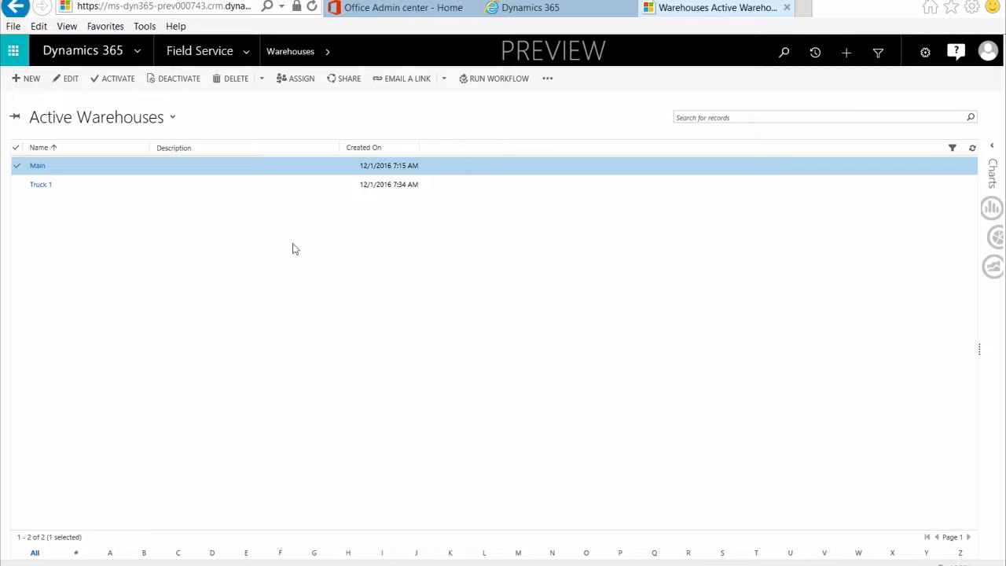
- Open the Truck 1 warehouse record and display its related product inventory
left_click(89, 184)
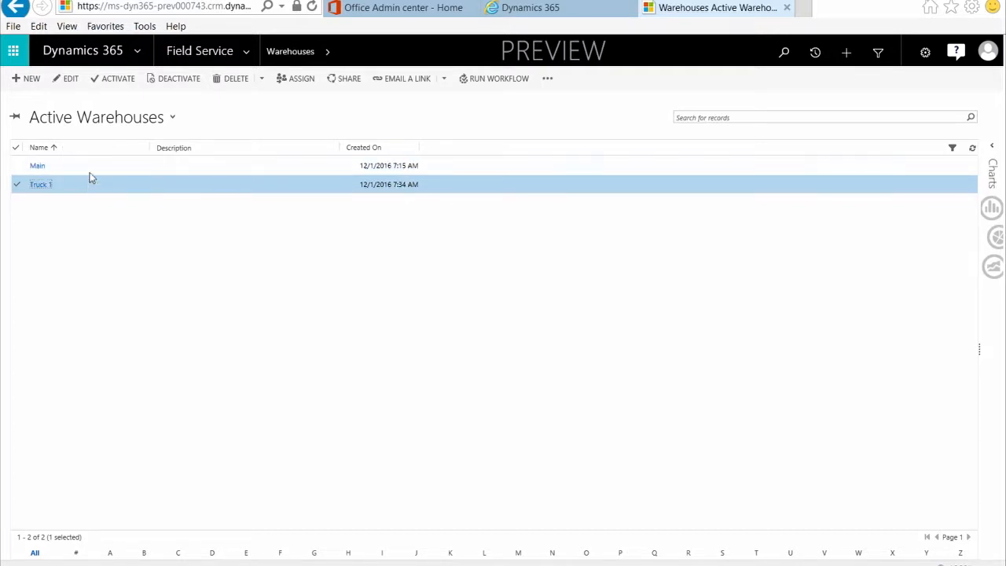
double_click(89, 192)
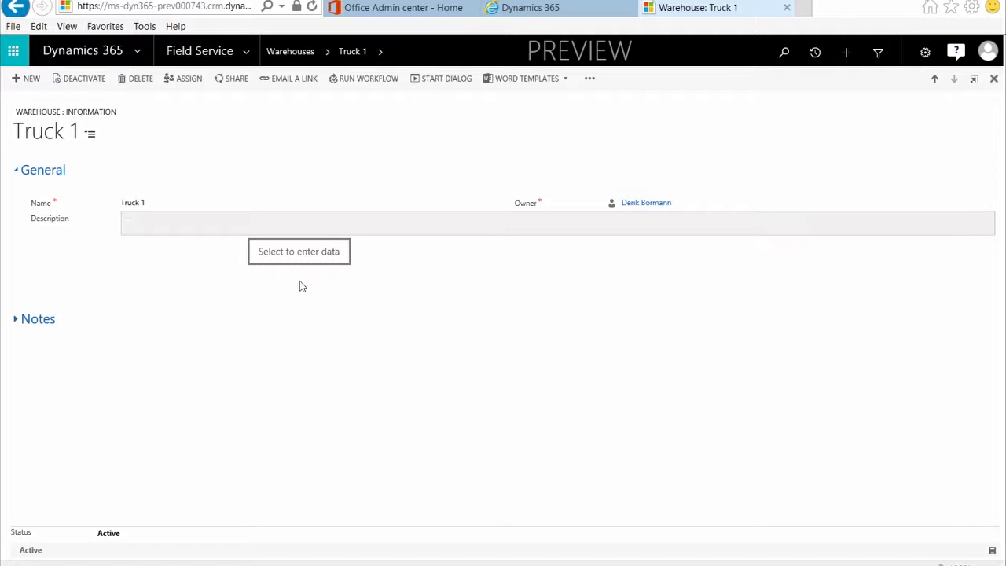
left_click(379, 51)
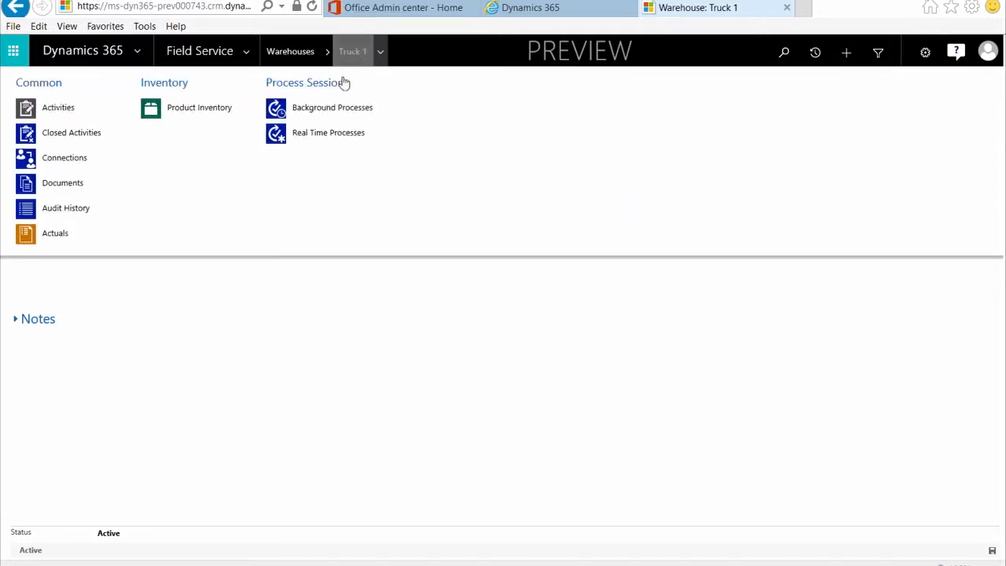
left_click(236, 115)
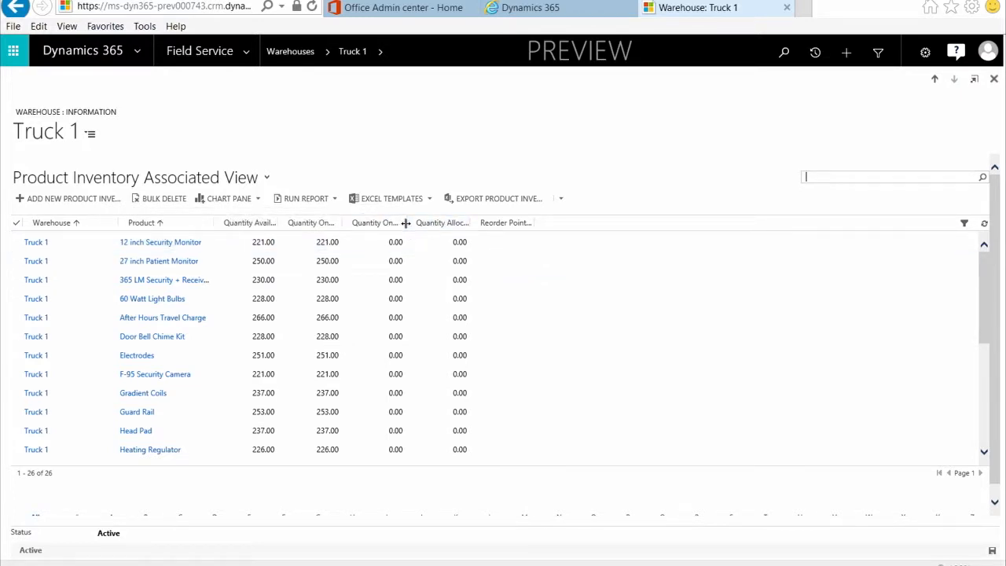
- Widen the Quantity On Order, Quantity Allocated and Reorder Point columns so their full headings are readable
left_click_drag(406, 223, 432, 223)
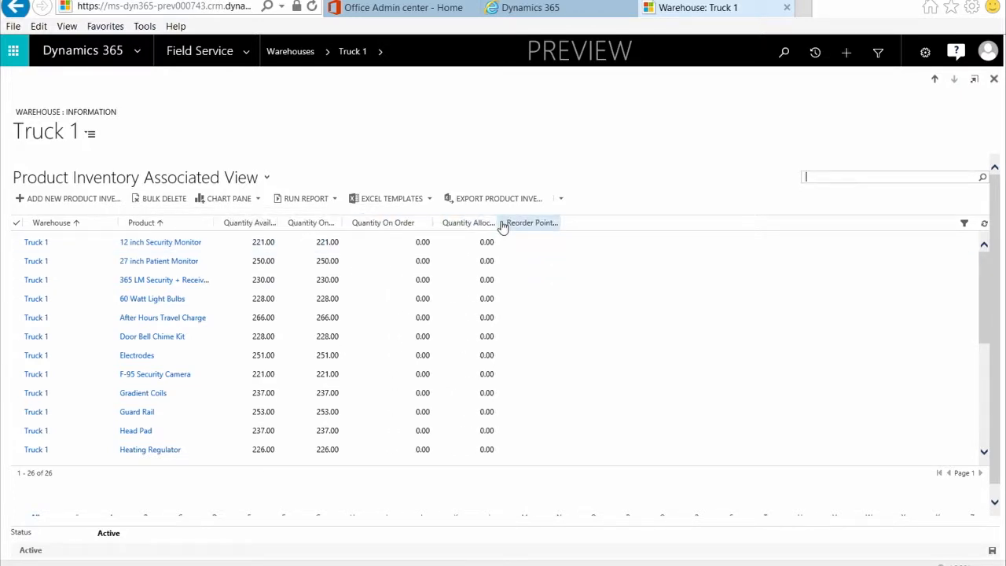
left_click_drag(499, 223, 538, 224)
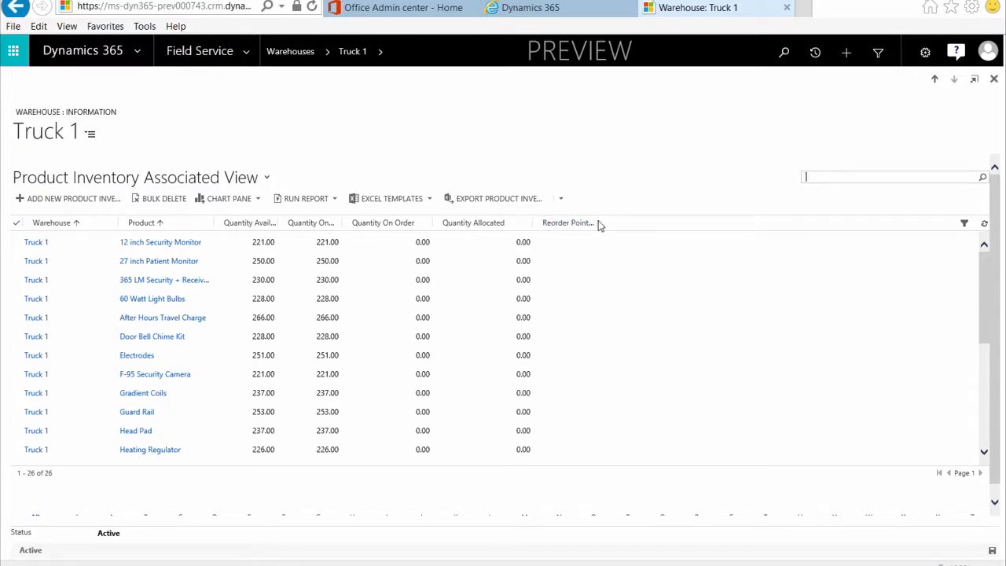
left_click_drag(597, 222, 613, 222)
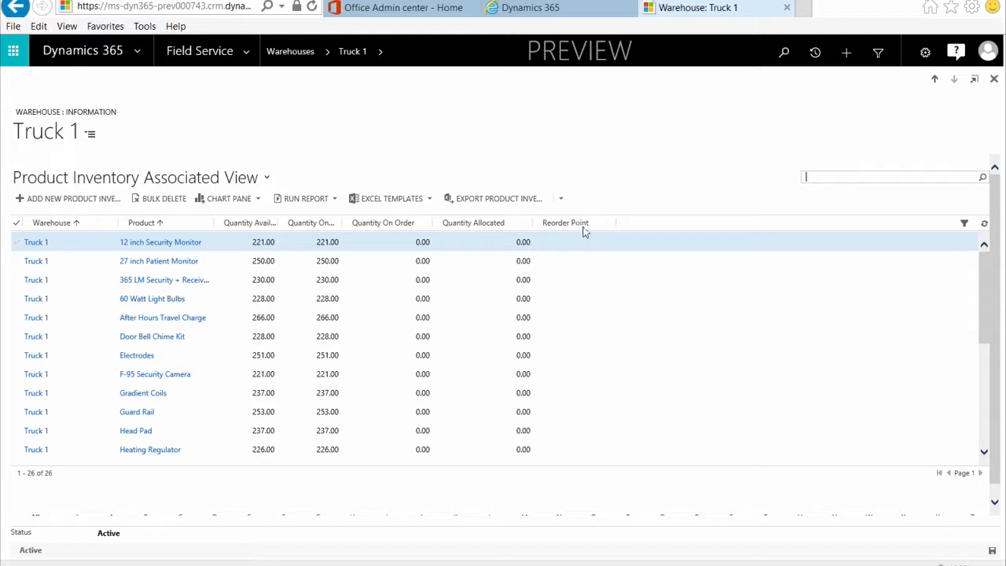
- Start a new product inventory record for the Truck 1 warehouse and set its unit to Primary Unit
left_click(40, 204)
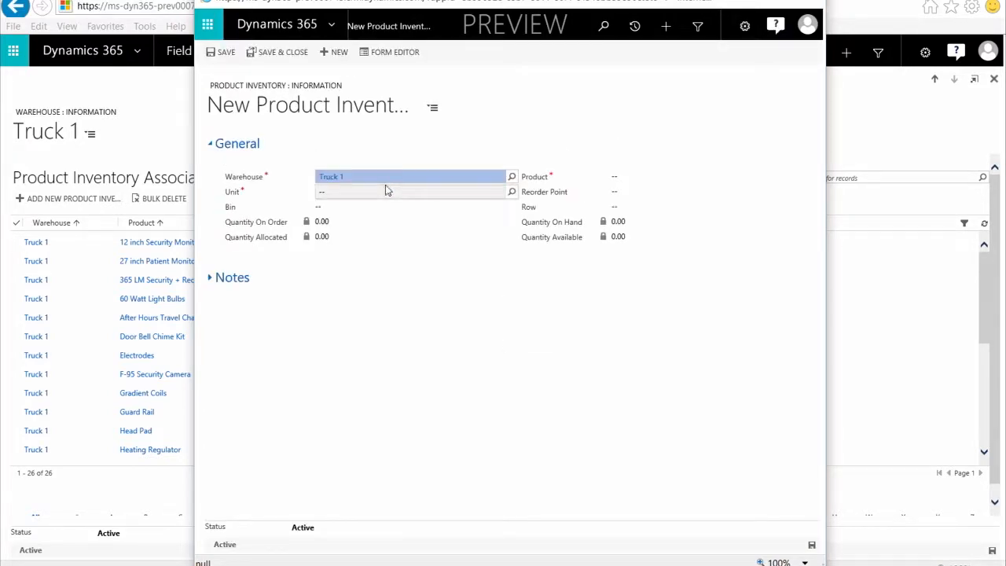
left_click(512, 194)
left_click(395, 267)
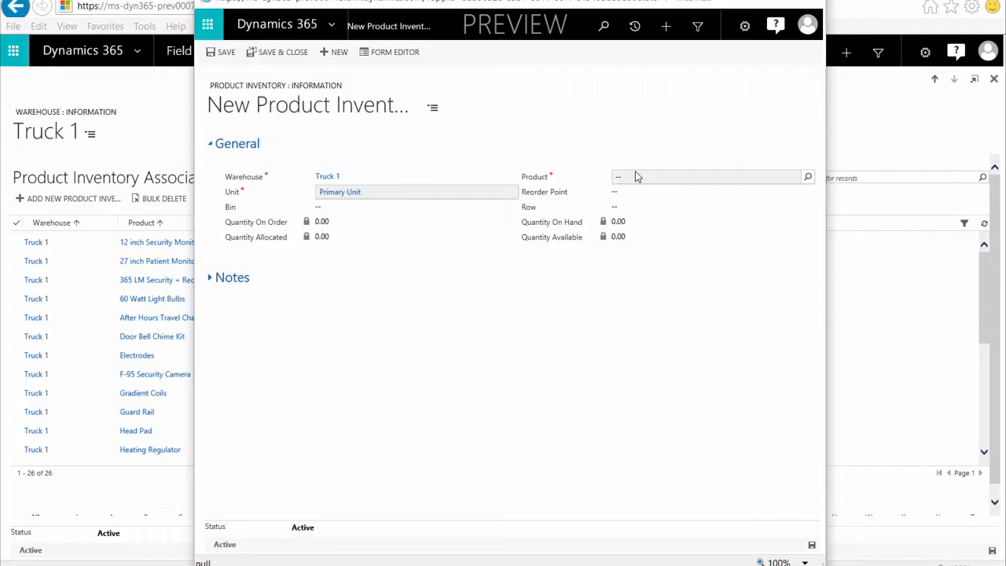
- Discard the unsaved product inventory record and open inventory adjustment 00001 for the Main warehouse
left_click(805, 2)
left_click(506, 289)
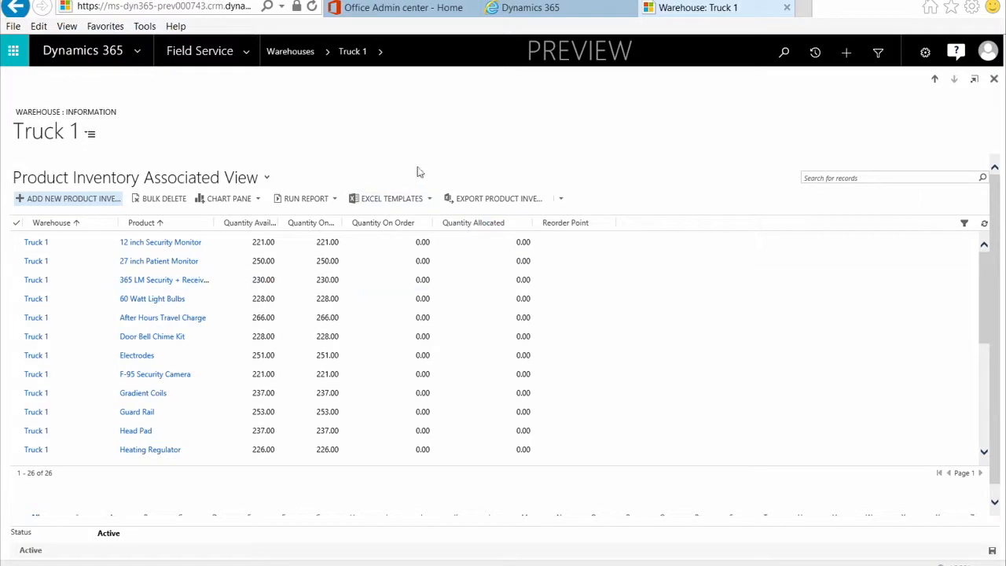
left_click(247, 57)
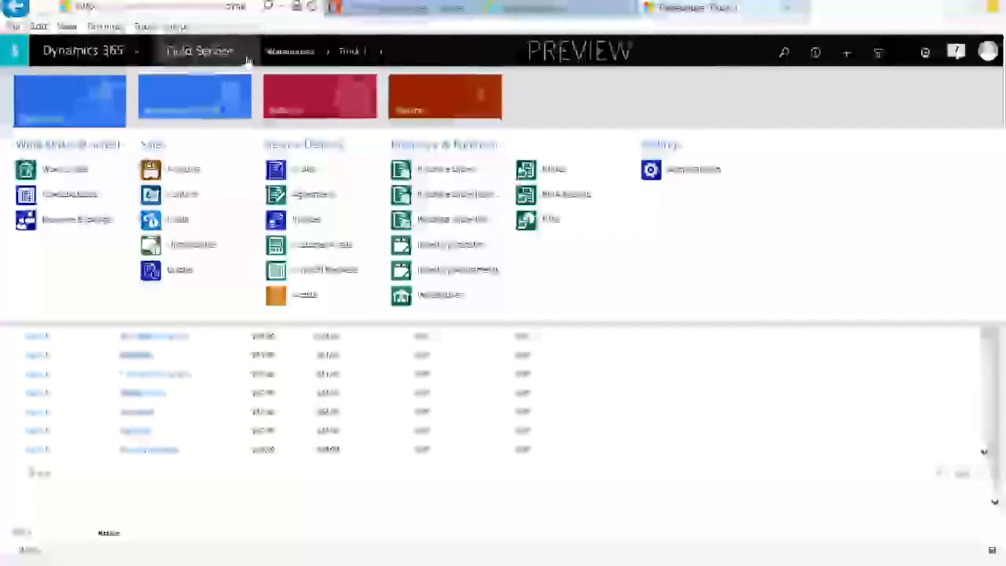
left_click(495, 273)
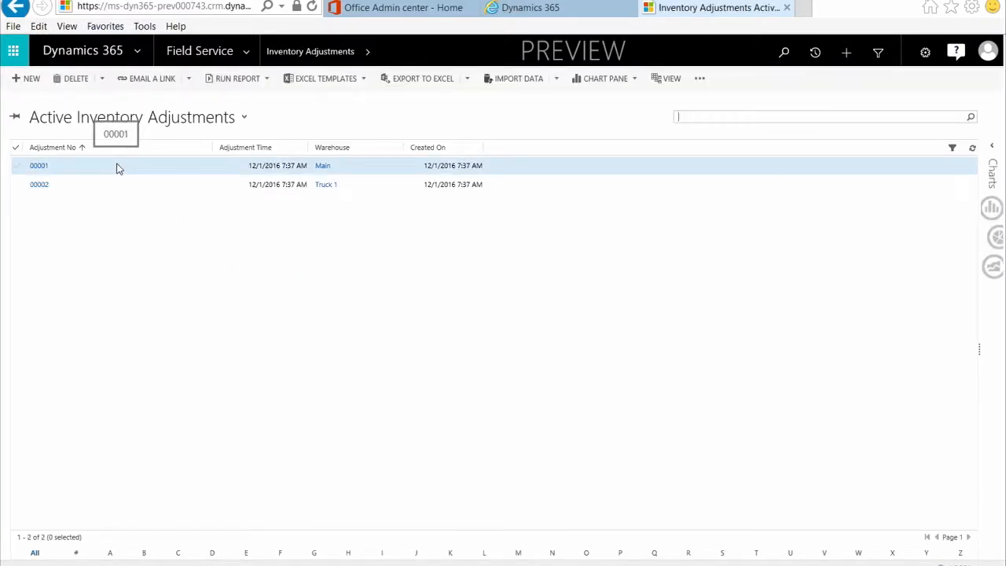
left_click(117, 167)
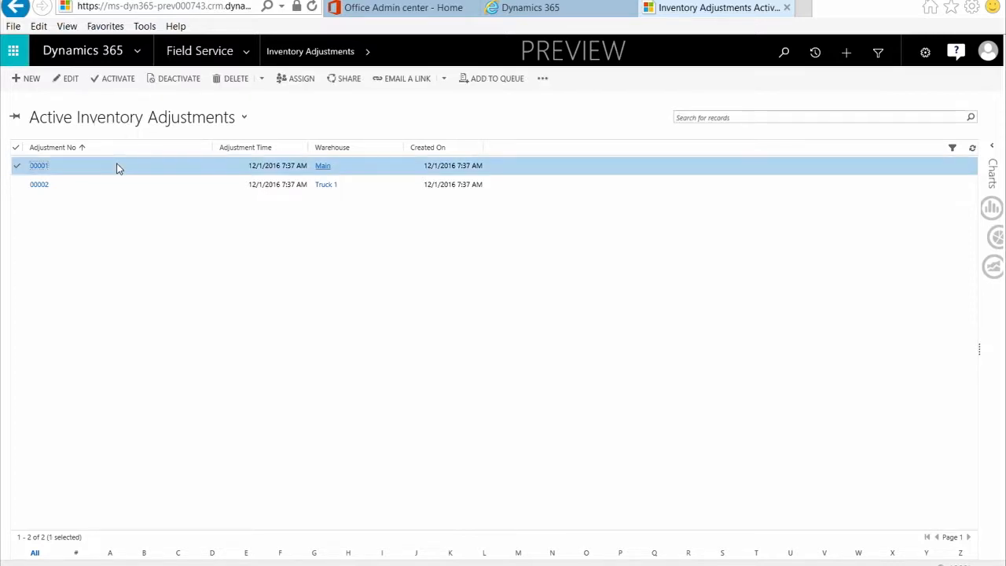
double_click(117, 167)
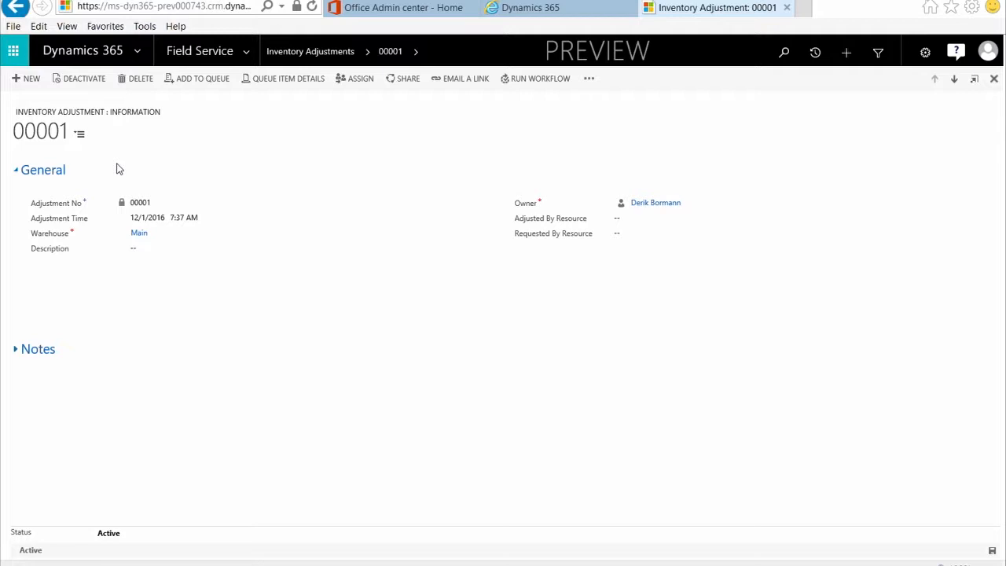
- Display the products related to inventory adjustment 00001 and review their units and quantities
left_click(419, 50)
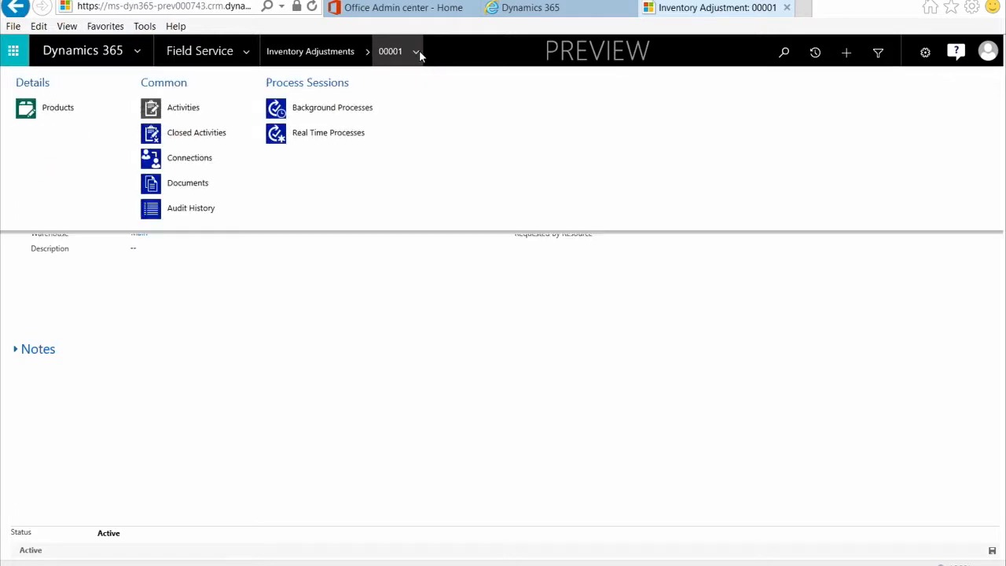
left_click(27, 114)
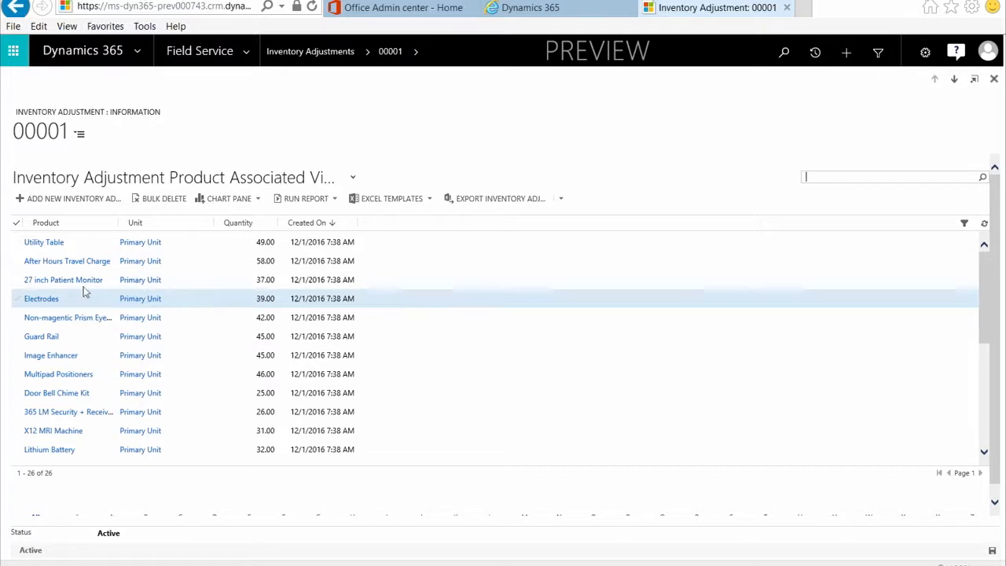
scroll(85, 272, "down", 4)
scroll(84, 273, "up", 4)
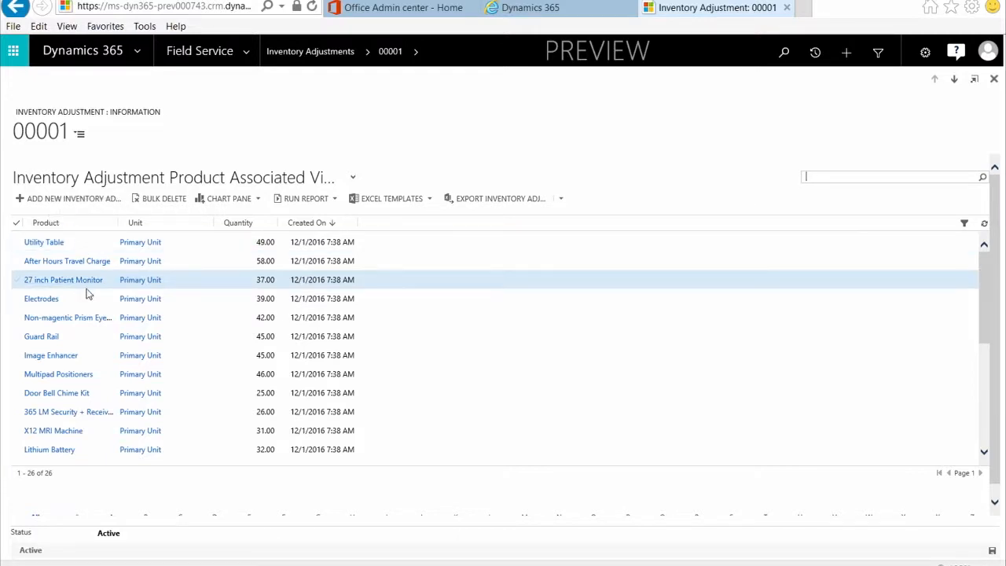
scroll(87, 293, "down", 5)
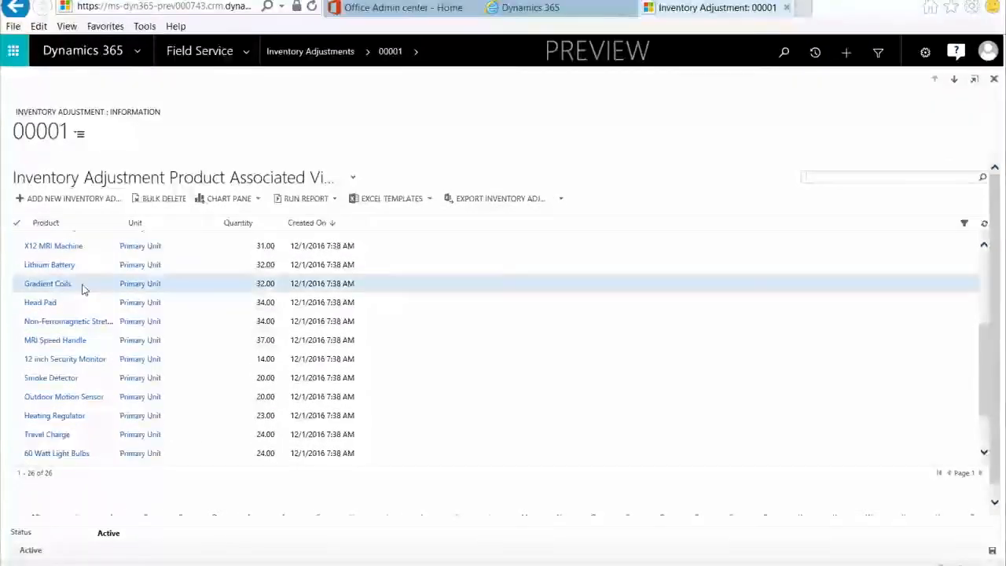
scroll(84, 287, "up", 3)
left_click(71, 198)
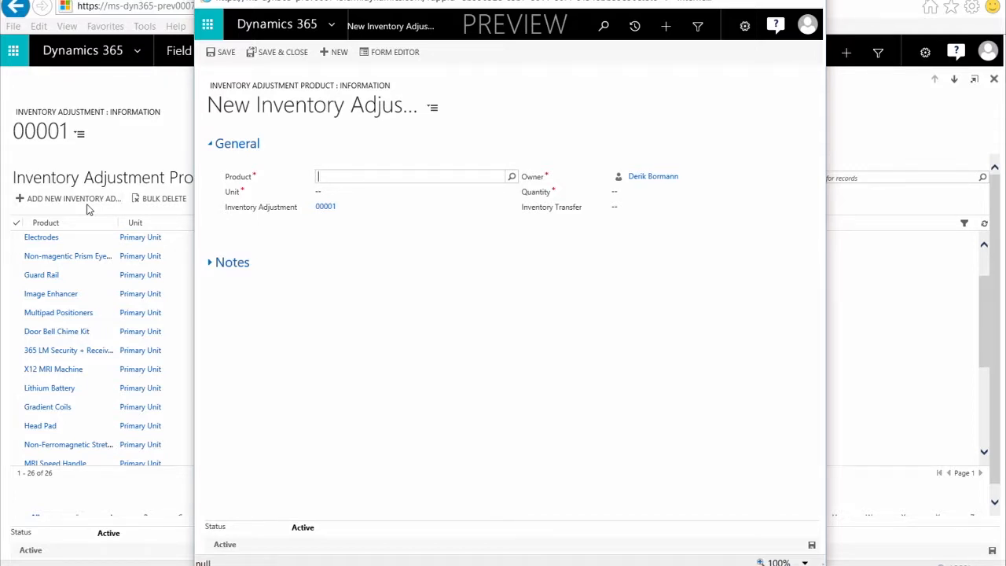
left_click(807, 4)
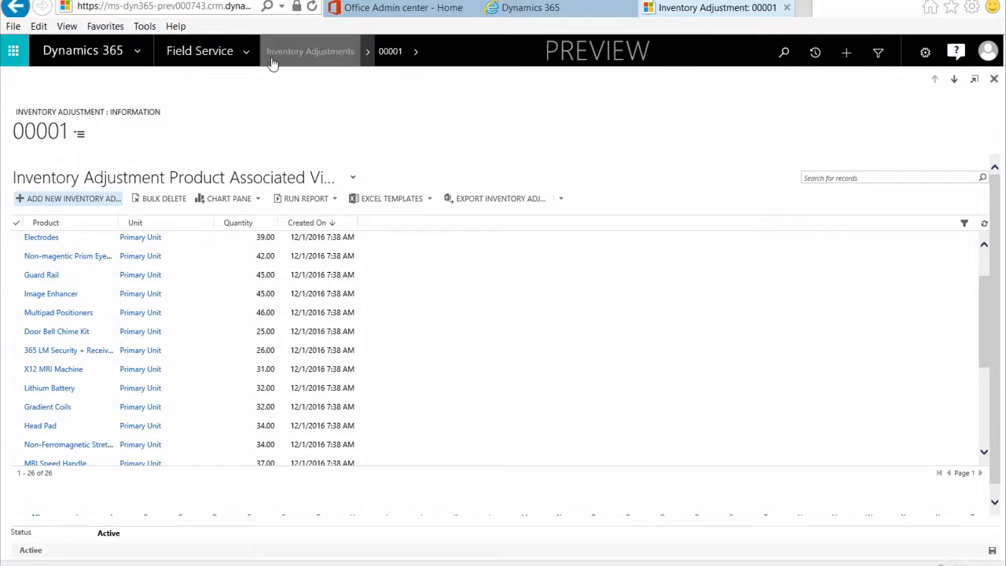
left_click(368, 62)
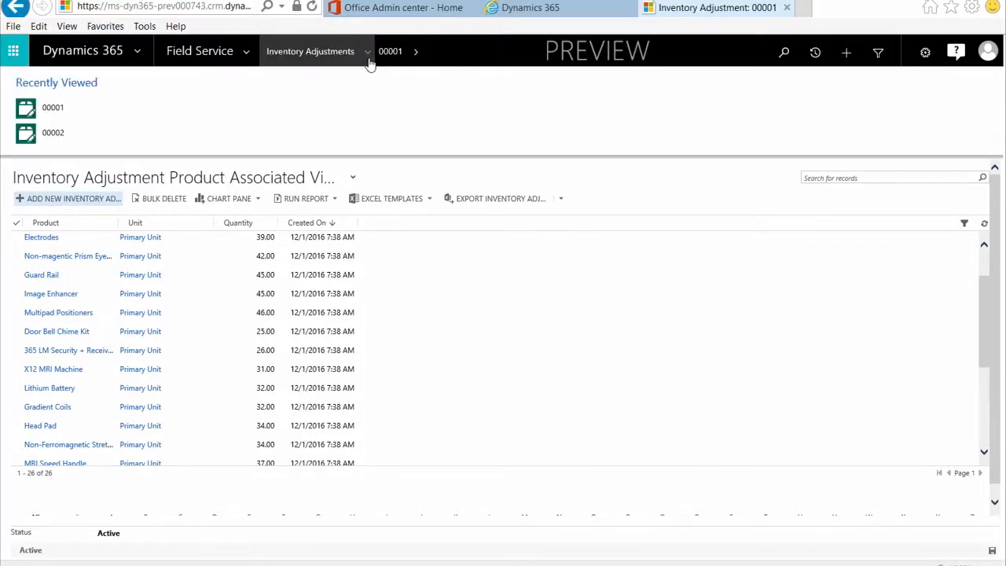
- Open the list of active inventory transfers and decline to send the error report
left_click(253, 51)
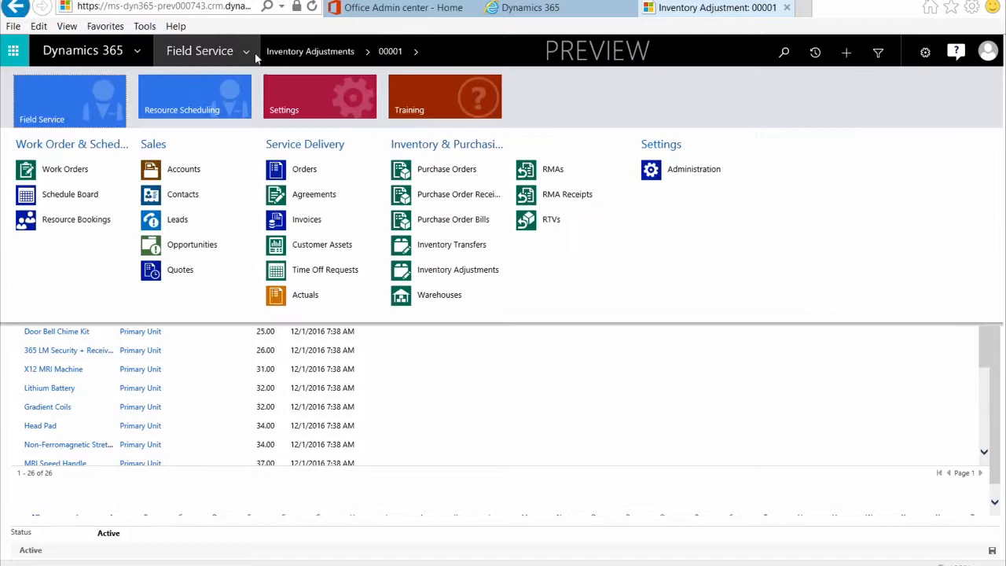
left_click(471, 247)
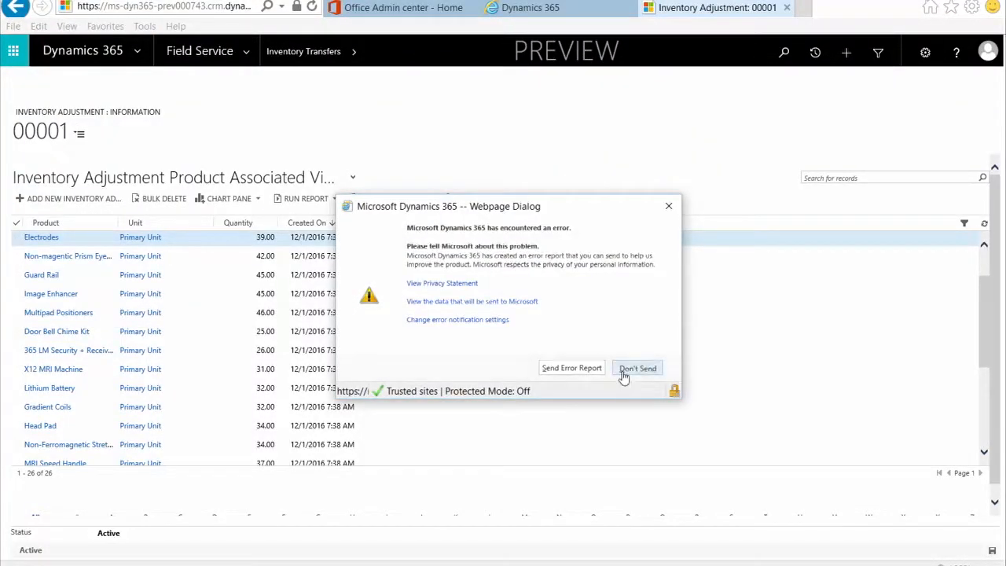
left_click(626, 372)
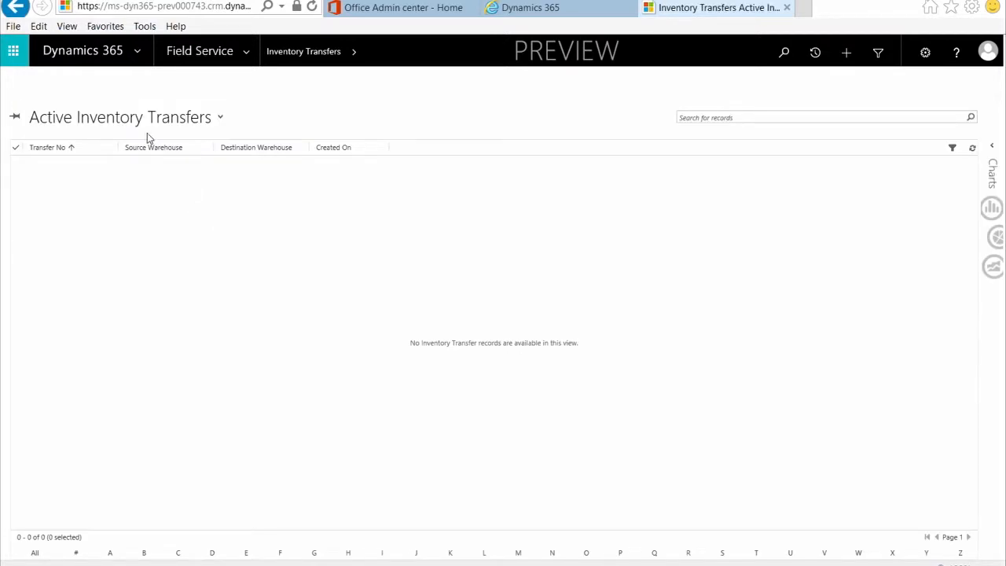
- Create and save a new inventory transfer with Main as source warehouse and Truck 1 as destination warehouse
left_click(33, 84)
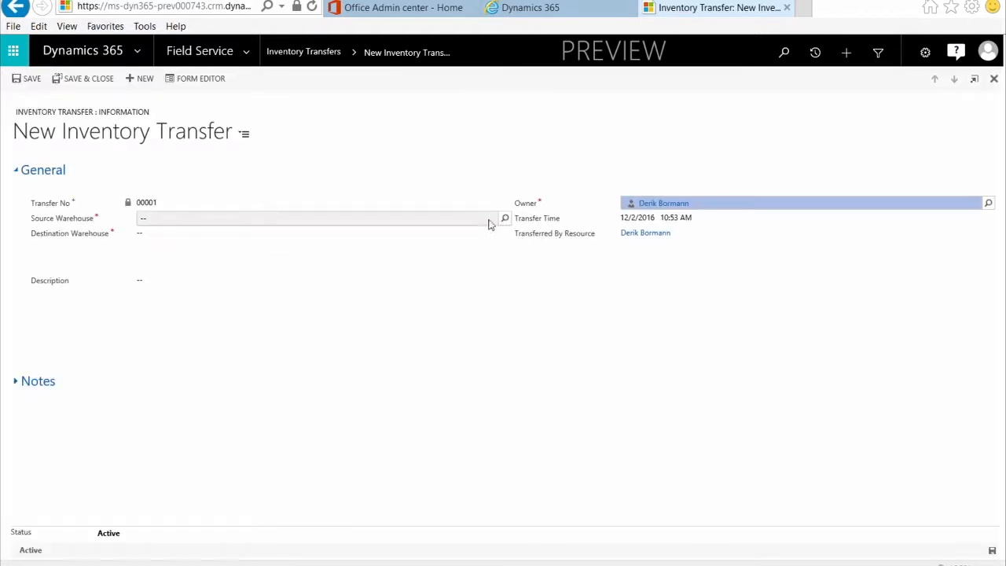
left_click(506, 218)
left_click(209, 236)
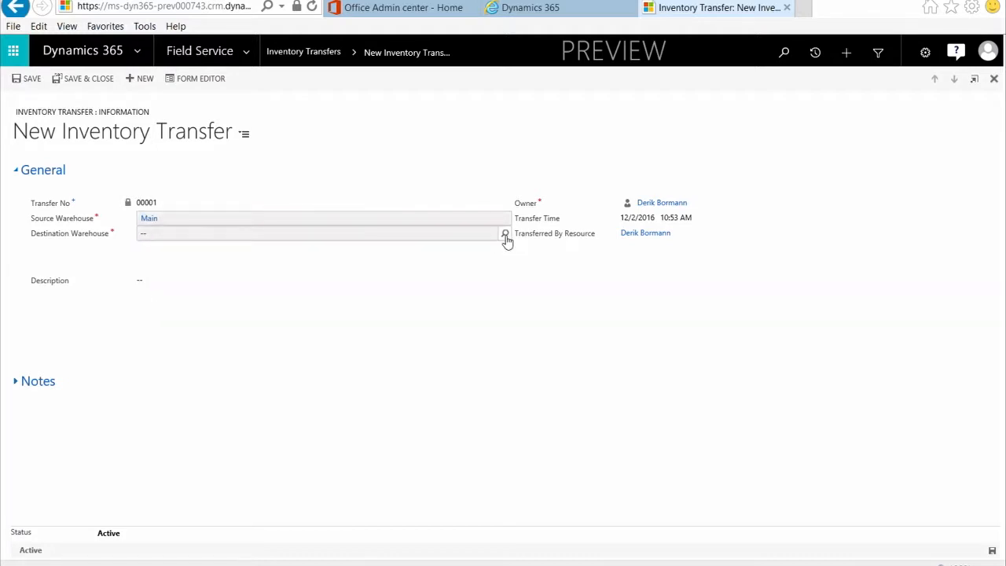
left_click(506, 234)
left_click(213, 271)
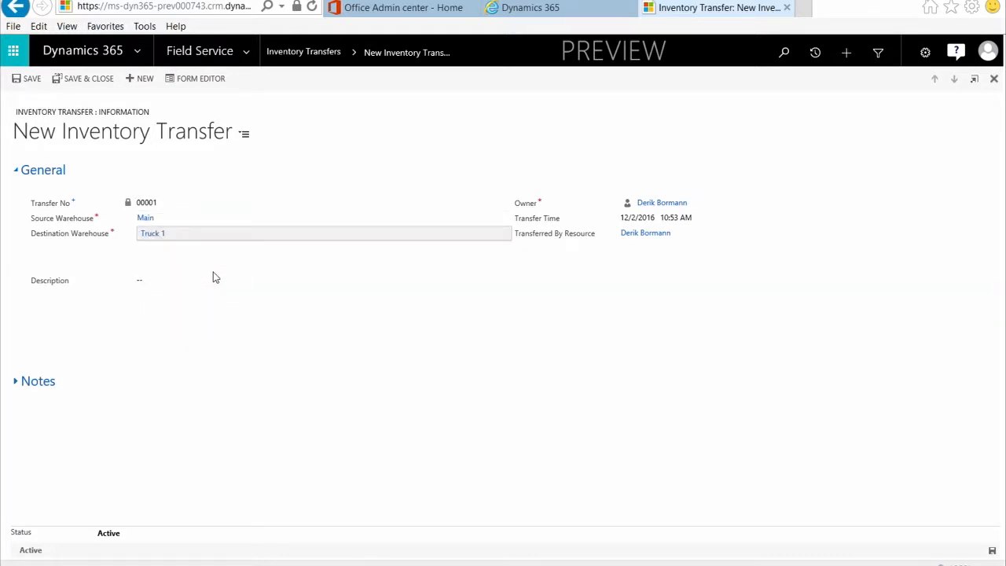
left_click(30, 79)
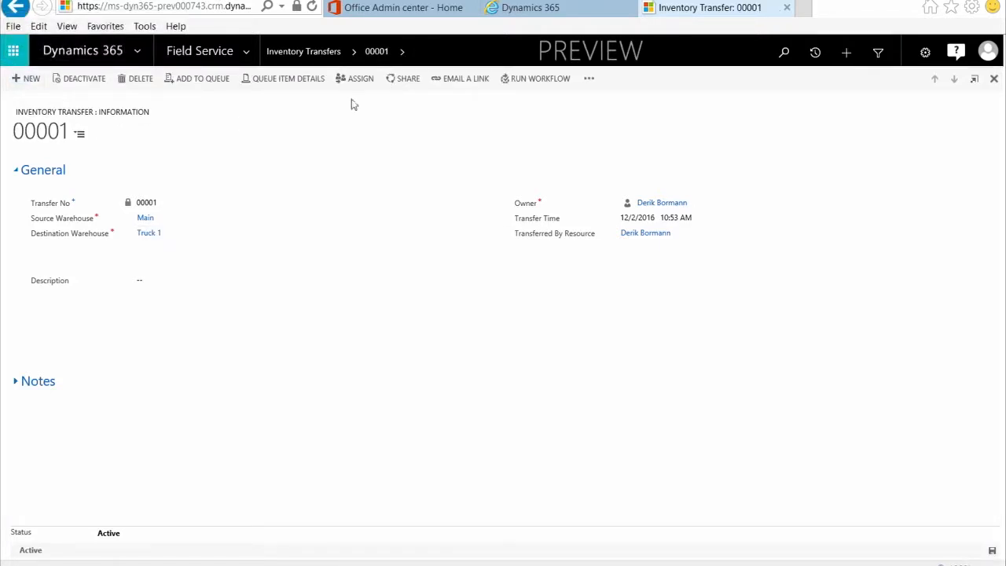
- Add a new product line to the inventory transfer, choosing 12 inch Security Monitor as product and Primary Unit as unit
left_click(403, 54)
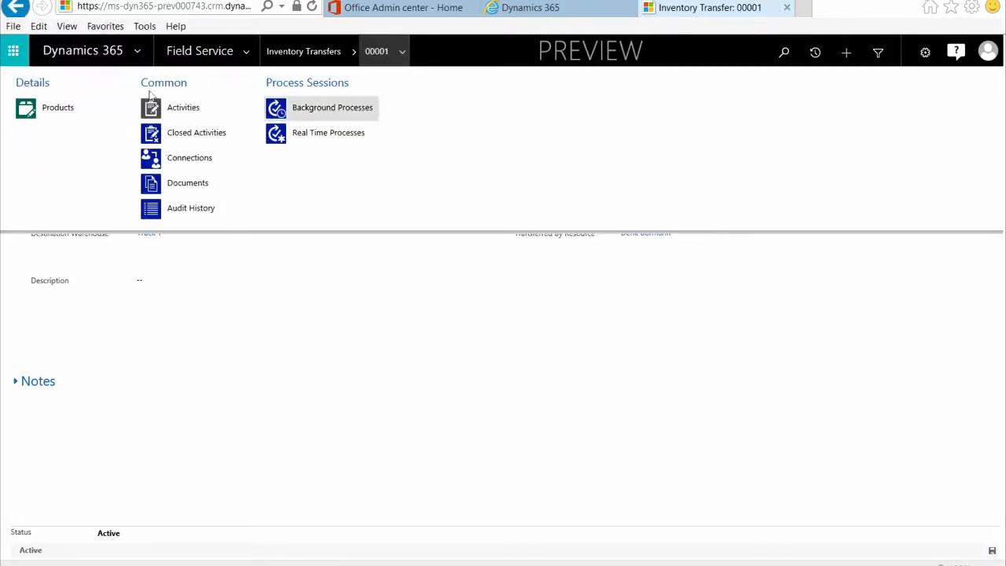
left_click(71, 113)
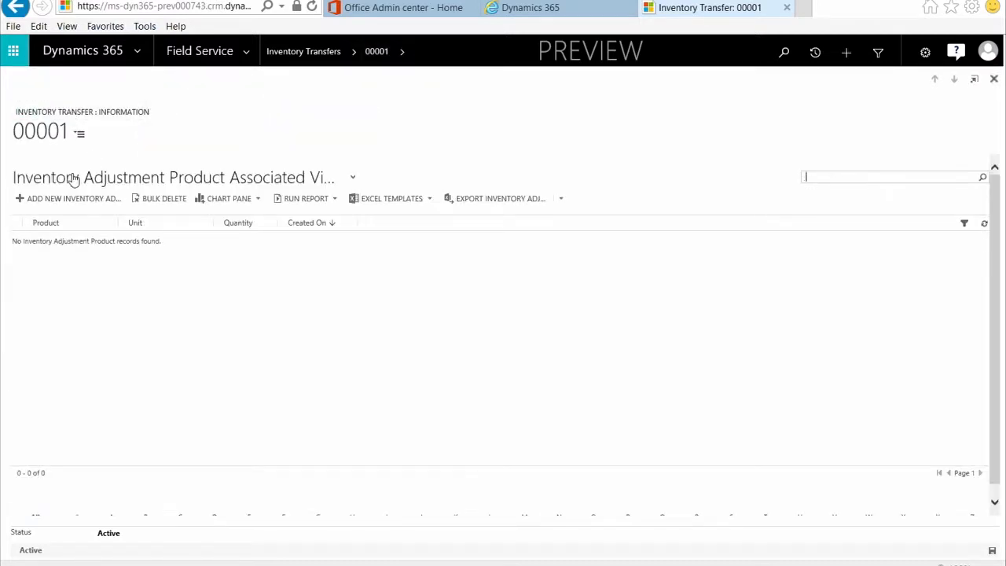
left_click(90, 202)
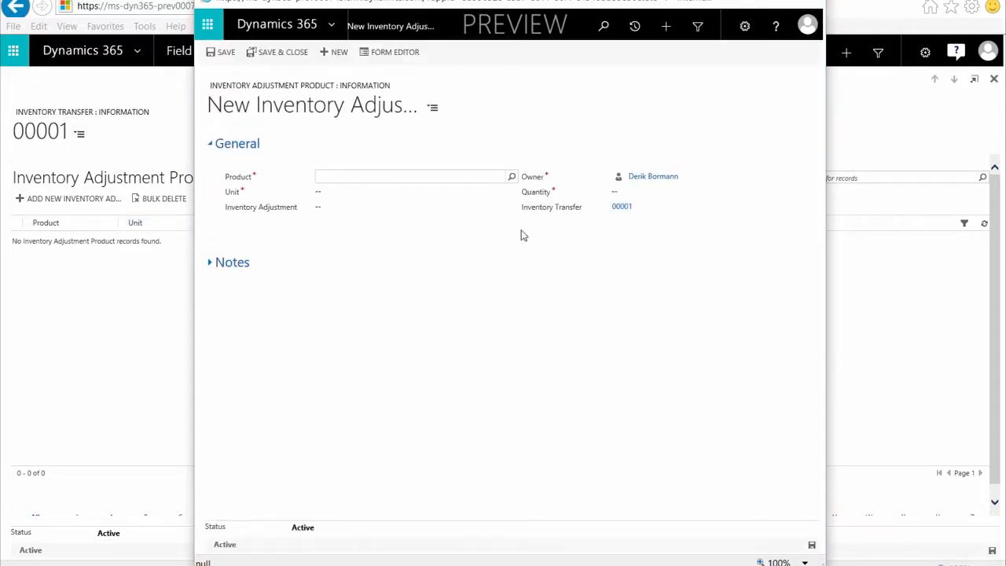
left_click(512, 178)
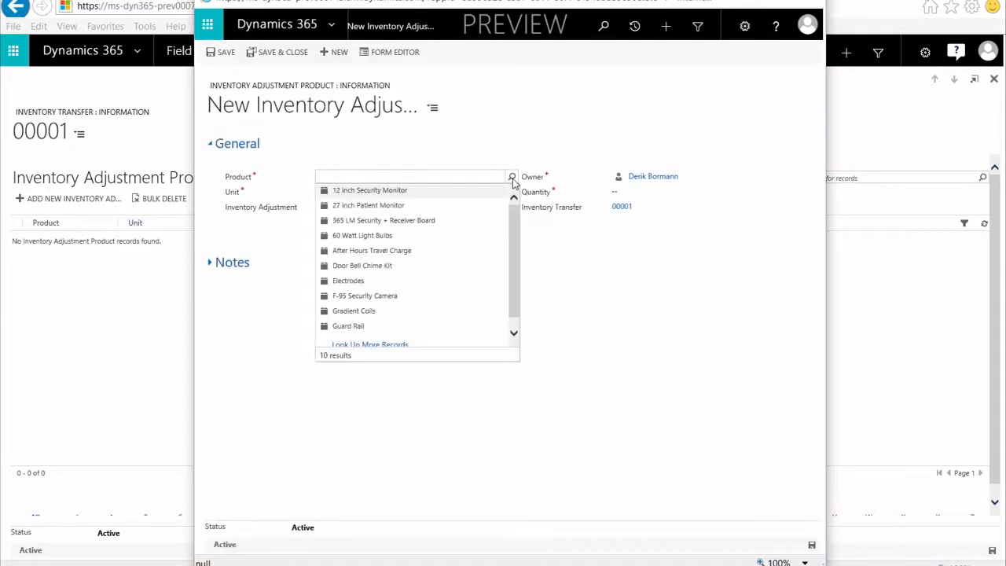
left_click(428, 191)
left_click(393, 195)
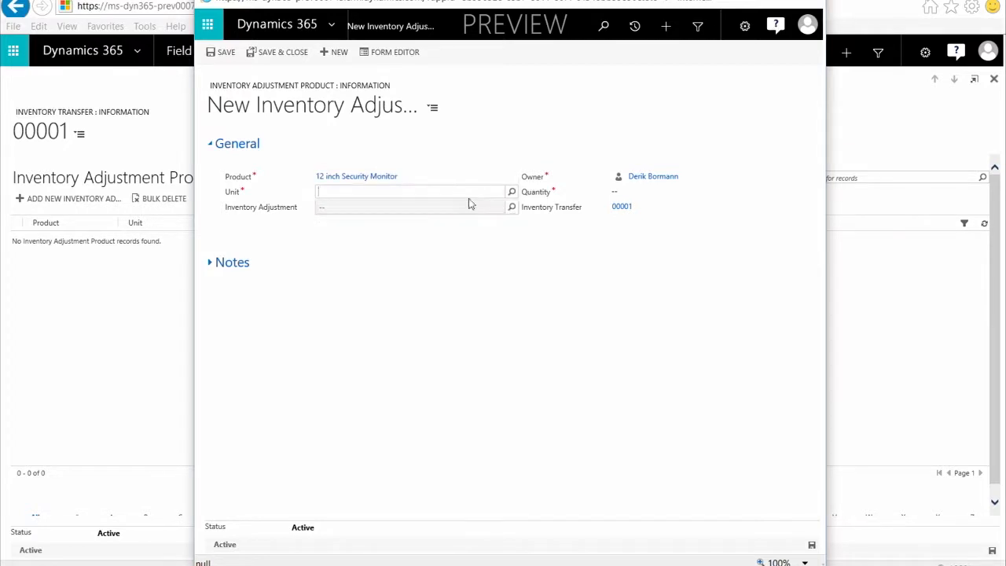
left_click(513, 194)
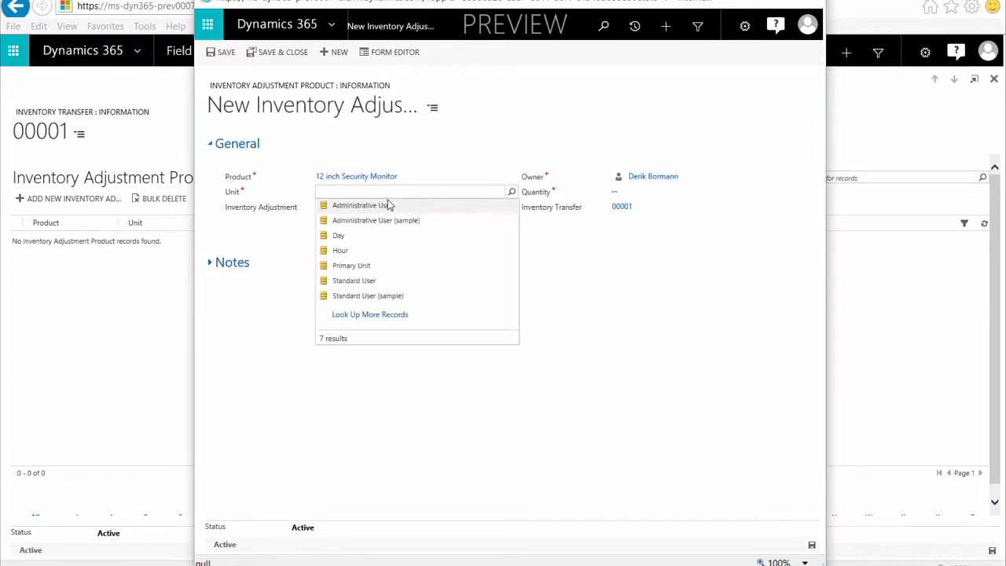
left_click(365, 267)
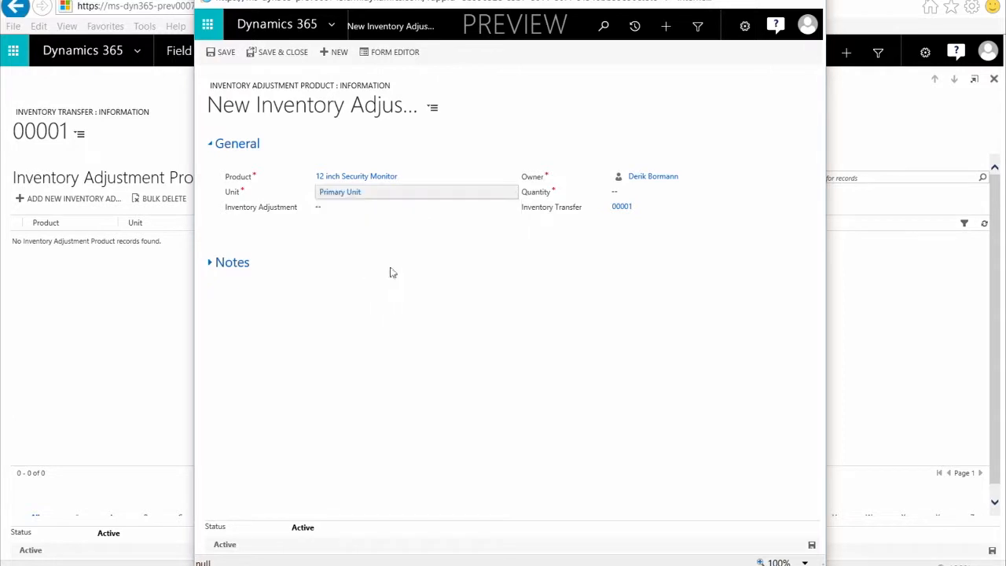
- Try to save and close the transfer's product line with a quantity of 15
left_click(629, 194)
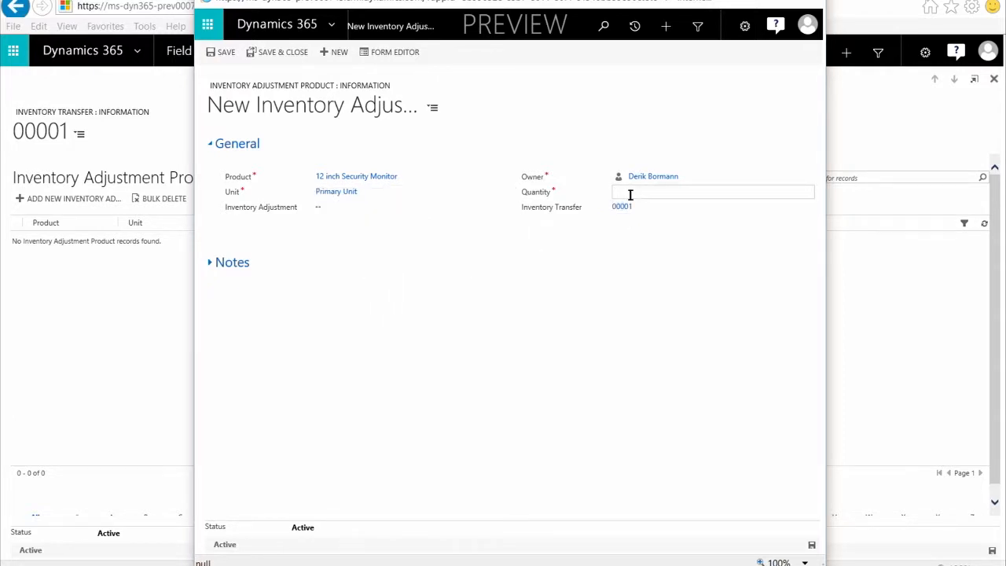
type("15")
key("Tab")
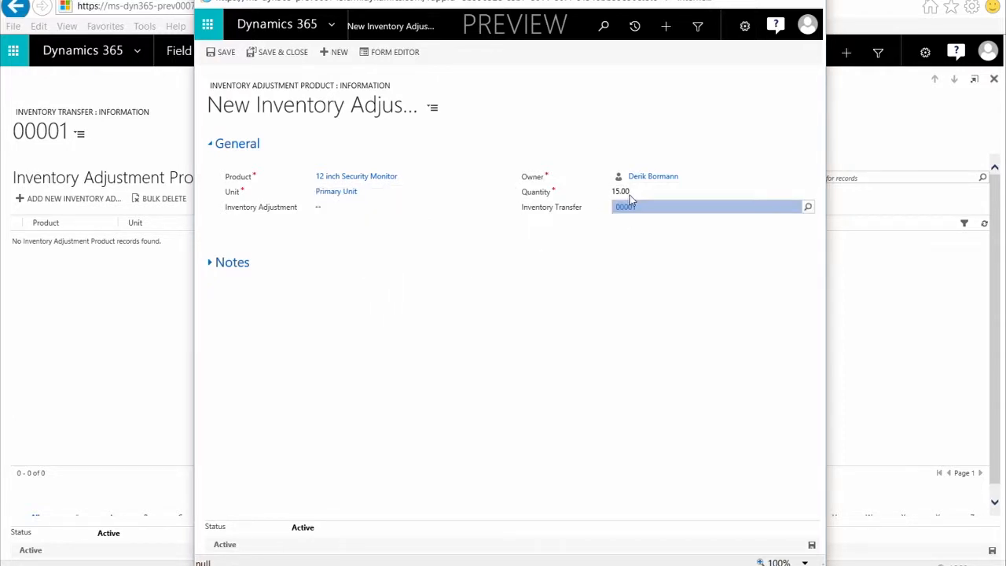
left_click(268, 53)
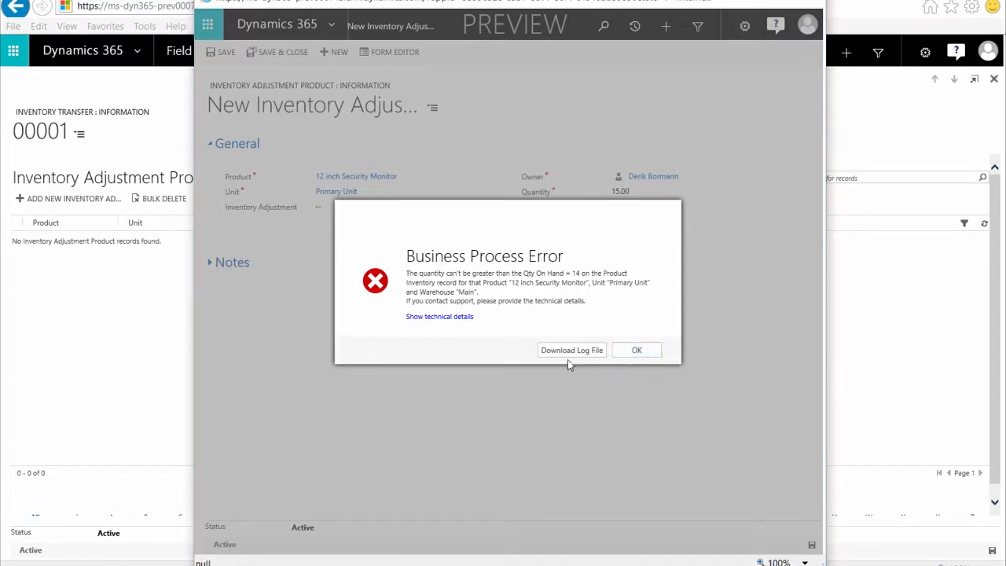
left_click(634, 355)
- Set the product line's quantity to 5, save it, and close its form to return to the transfer's product list
left_click(657, 196)
type("5")
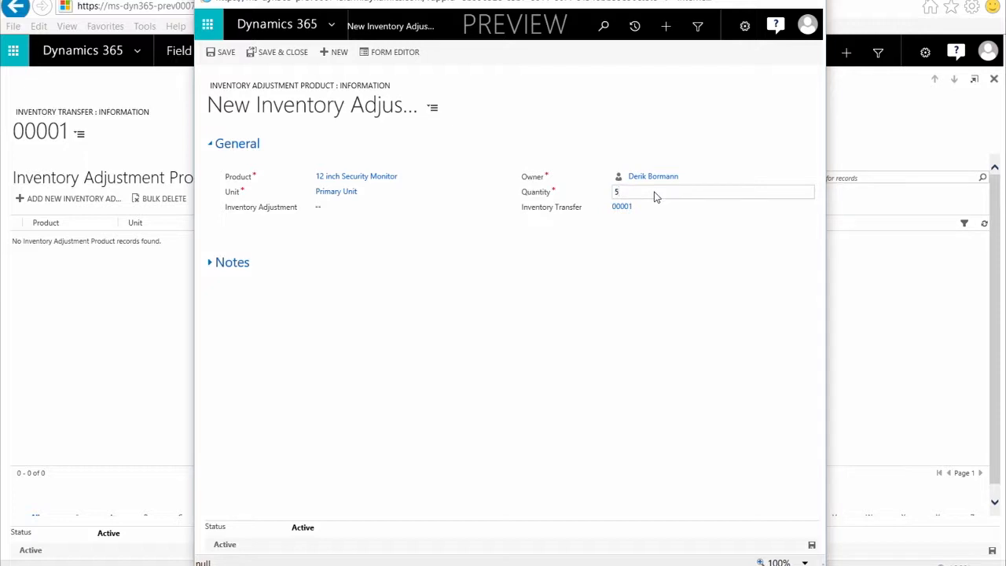
key("Tab")
left_click(292, 54)
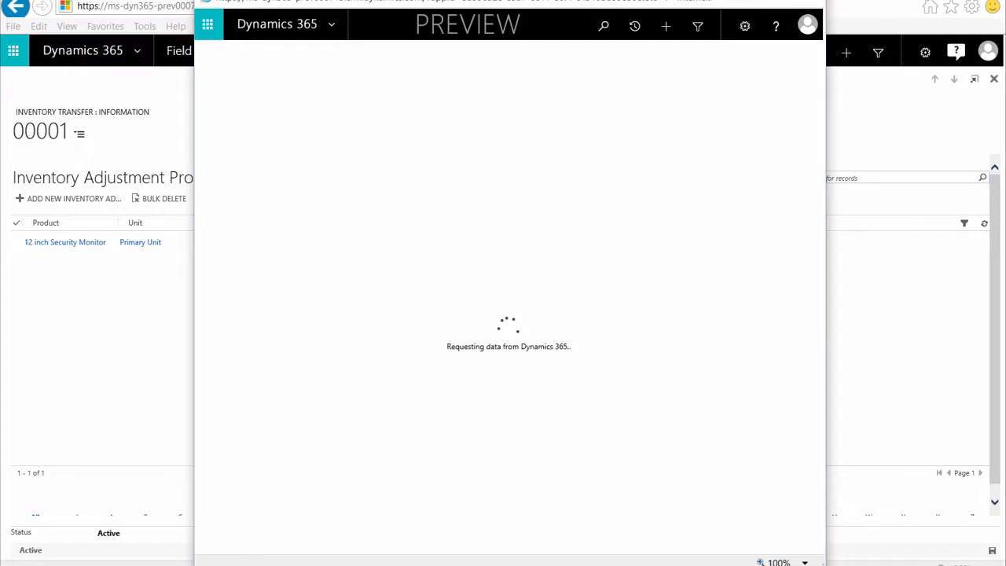
left_click(812, 3)
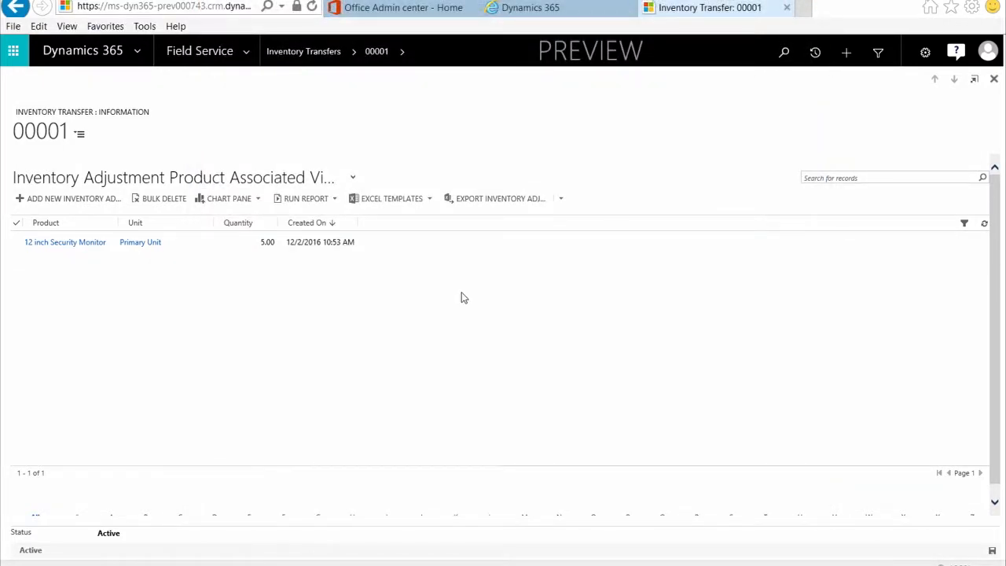